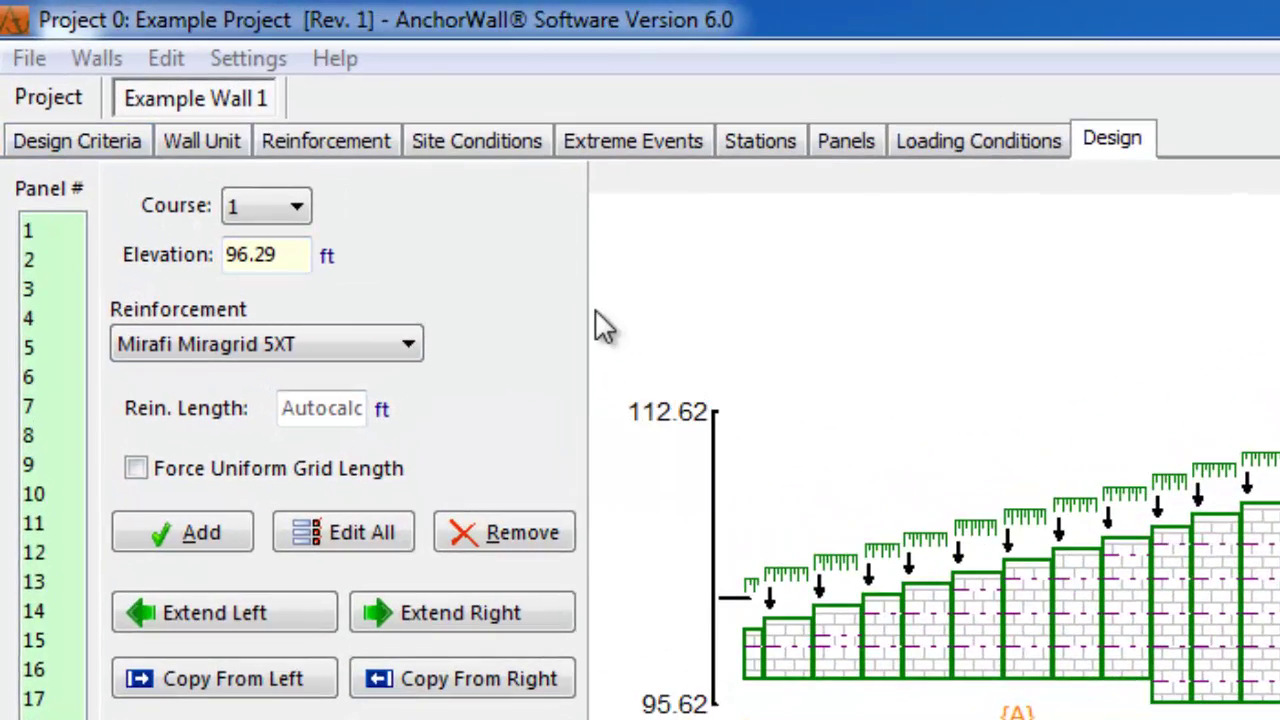
# In the PDF report options, include Details, Comments, Revision Comments, Tallest Panel Drawing, Panel Overview and Quantities.
pyautogui.click(29, 60)
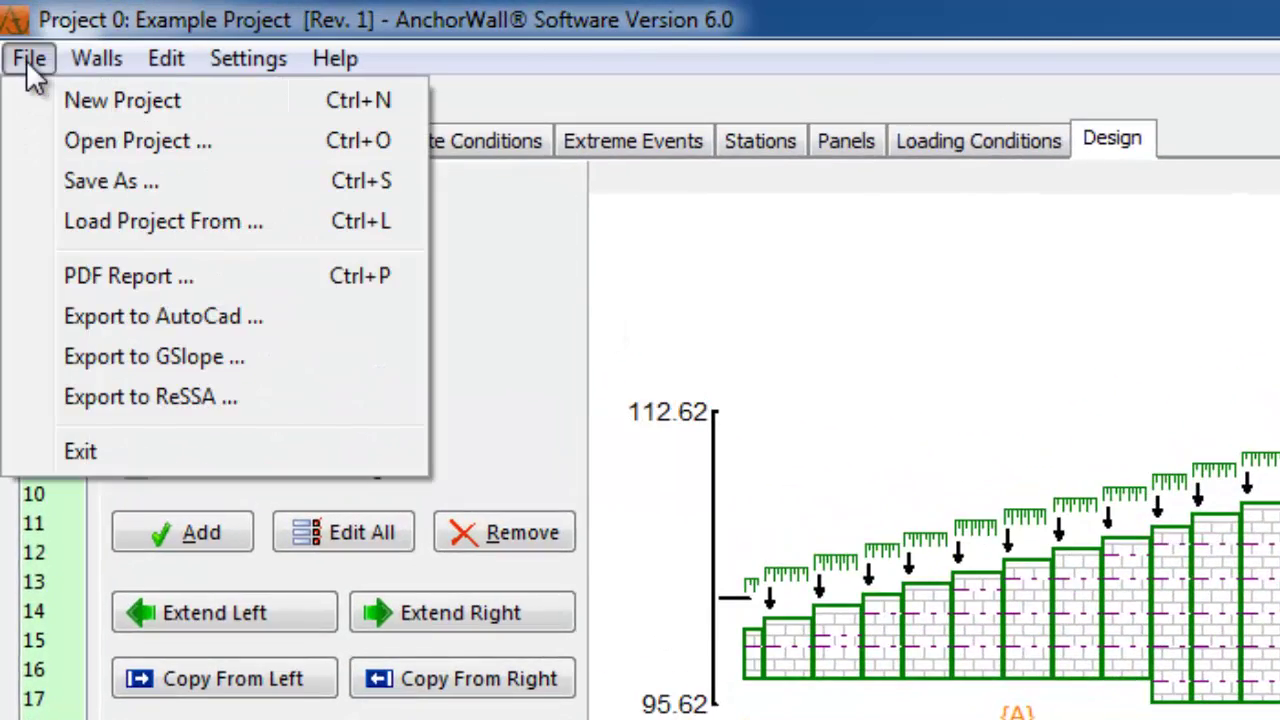
pyautogui.click(139, 275)
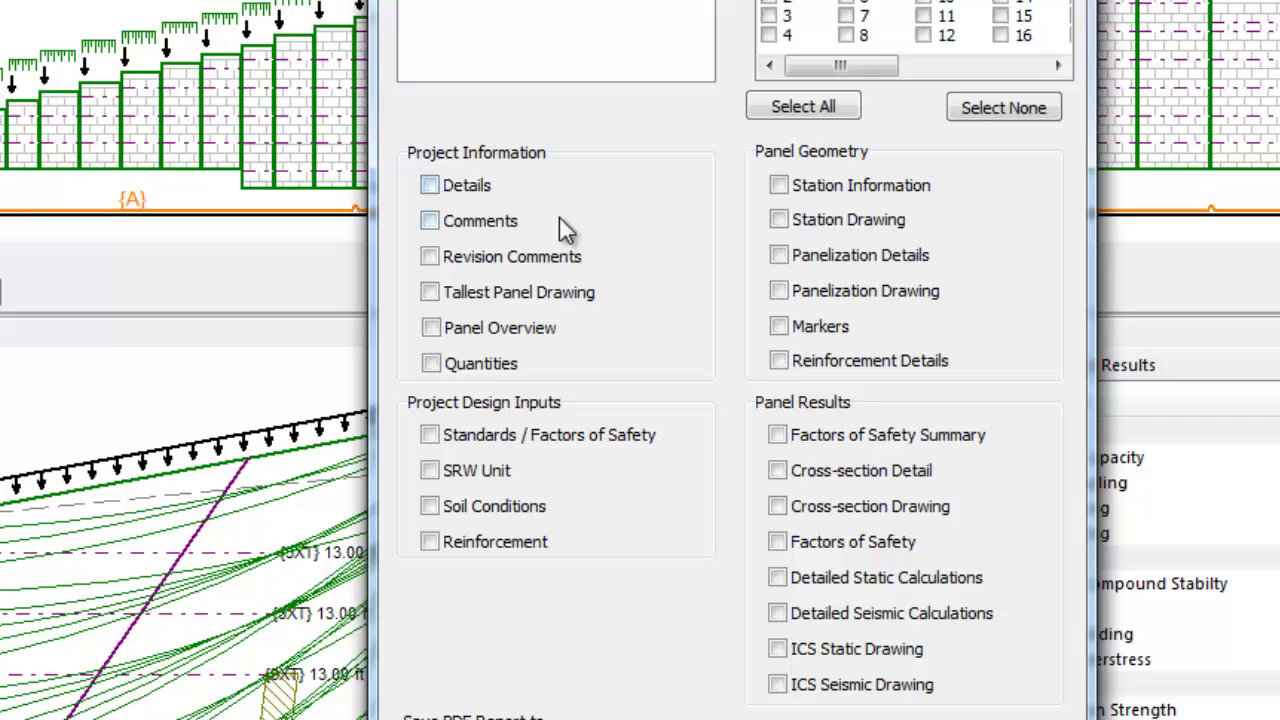
pyautogui.click(431, 186)
pyautogui.click(430, 220)
pyautogui.click(430, 257)
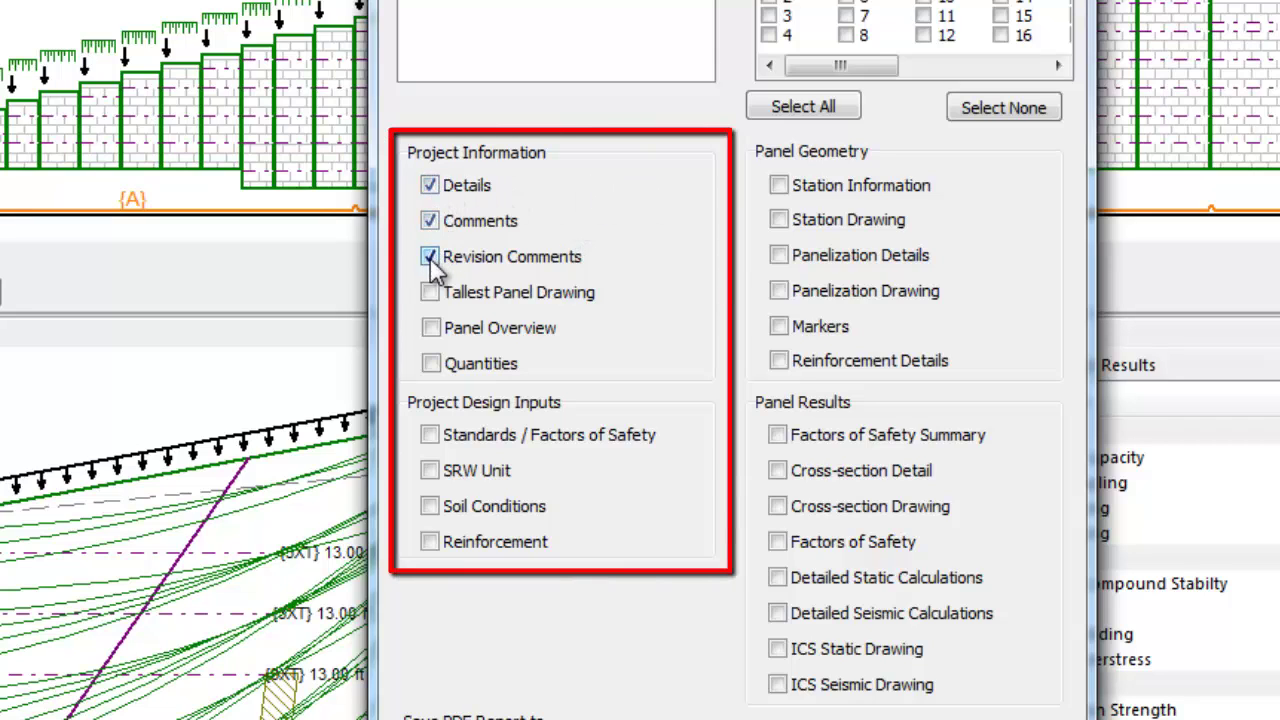
pyautogui.click(430, 292)
pyautogui.click(431, 328)
pyautogui.click(431, 363)
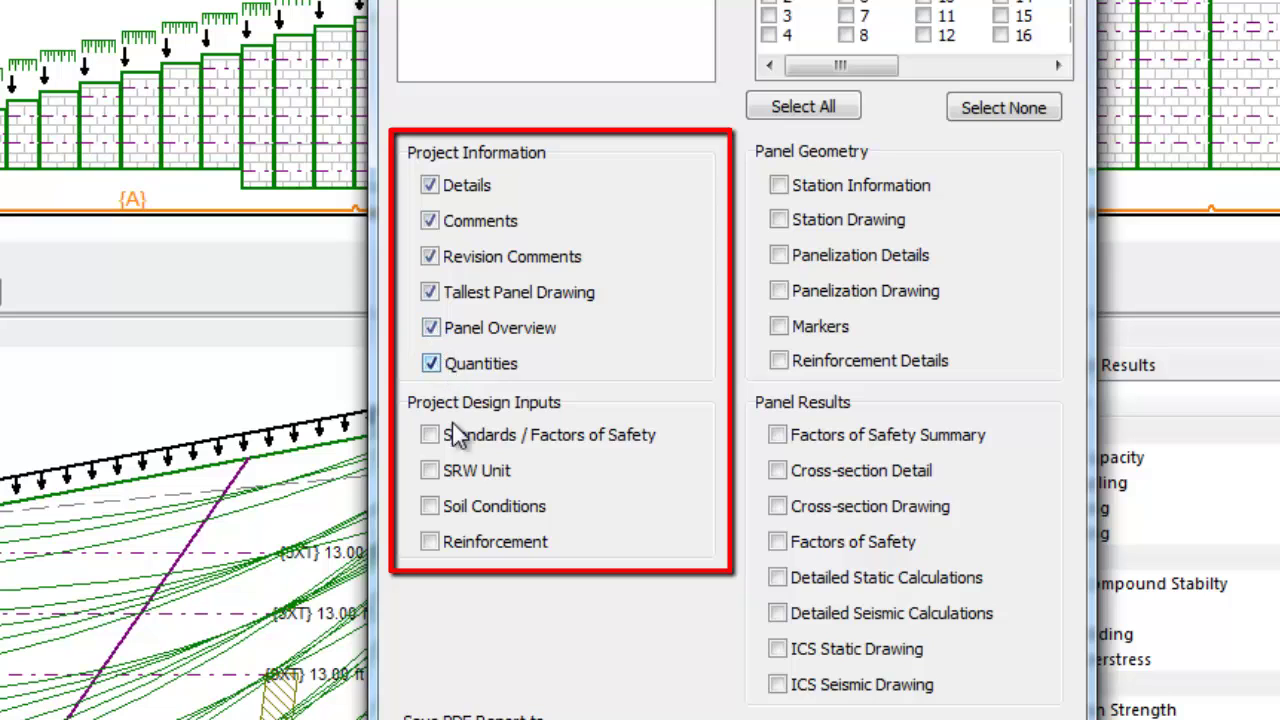
# Include Standards / Factors of Safety, Soil Conditions, Reinforcement and SRW Unit design inputs.
pyautogui.click(430, 435)
pyautogui.click(430, 507)
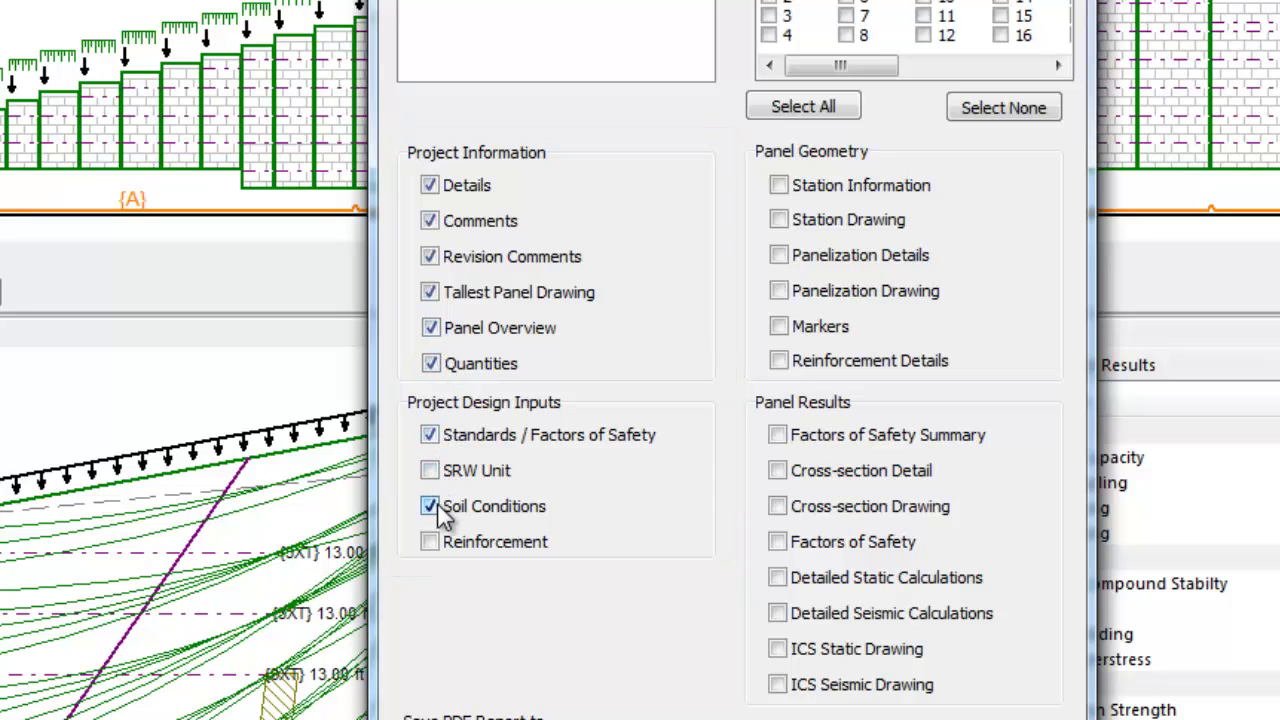
pyautogui.click(430, 541)
pyautogui.click(430, 471)
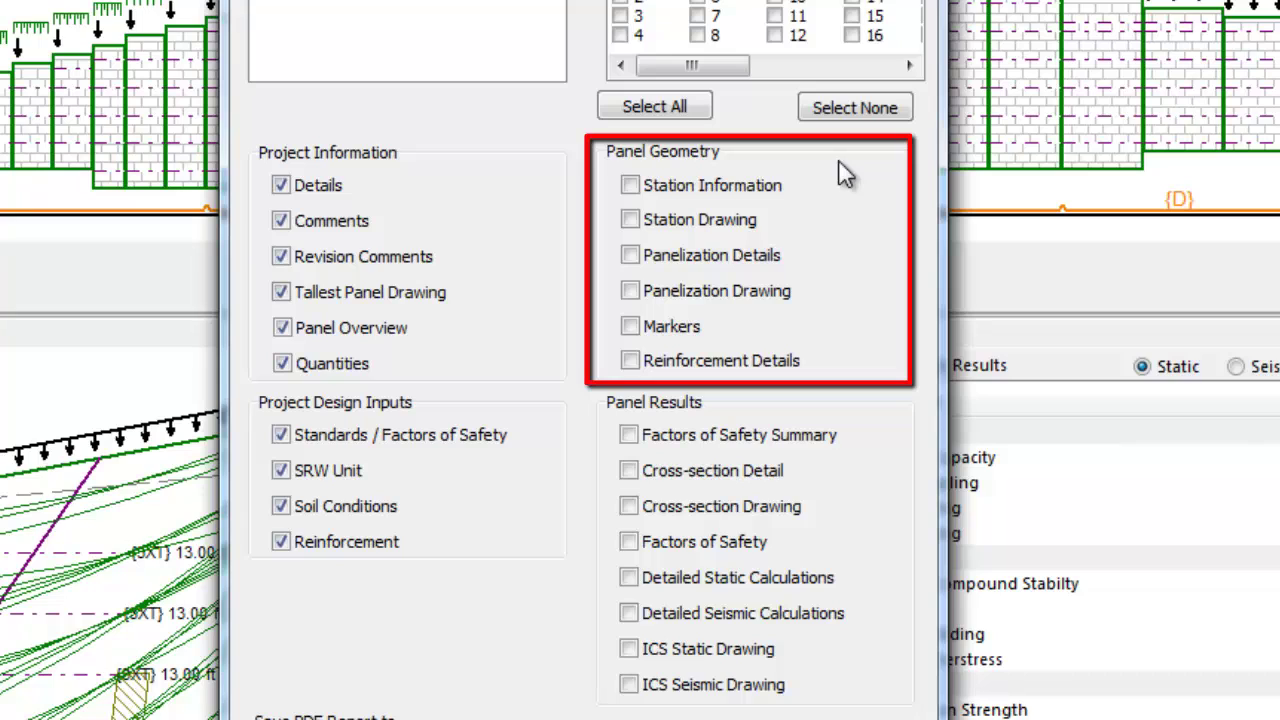
# Tick Station Information, Station Drawing, Markers and Reinforcement Details under Panel Geometry.
pyautogui.click(630, 186)
pyautogui.click(629, 219)
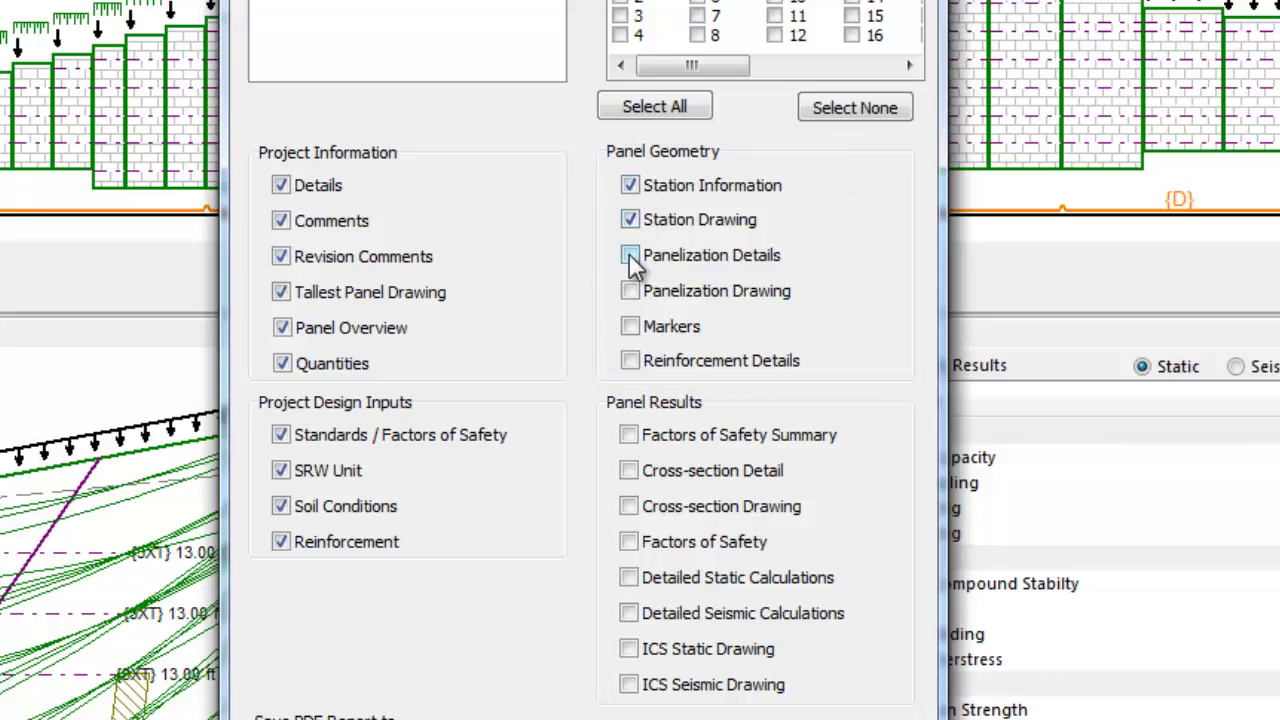
pyautogui.click(630, 326)
pyautogui.click(630, 360)
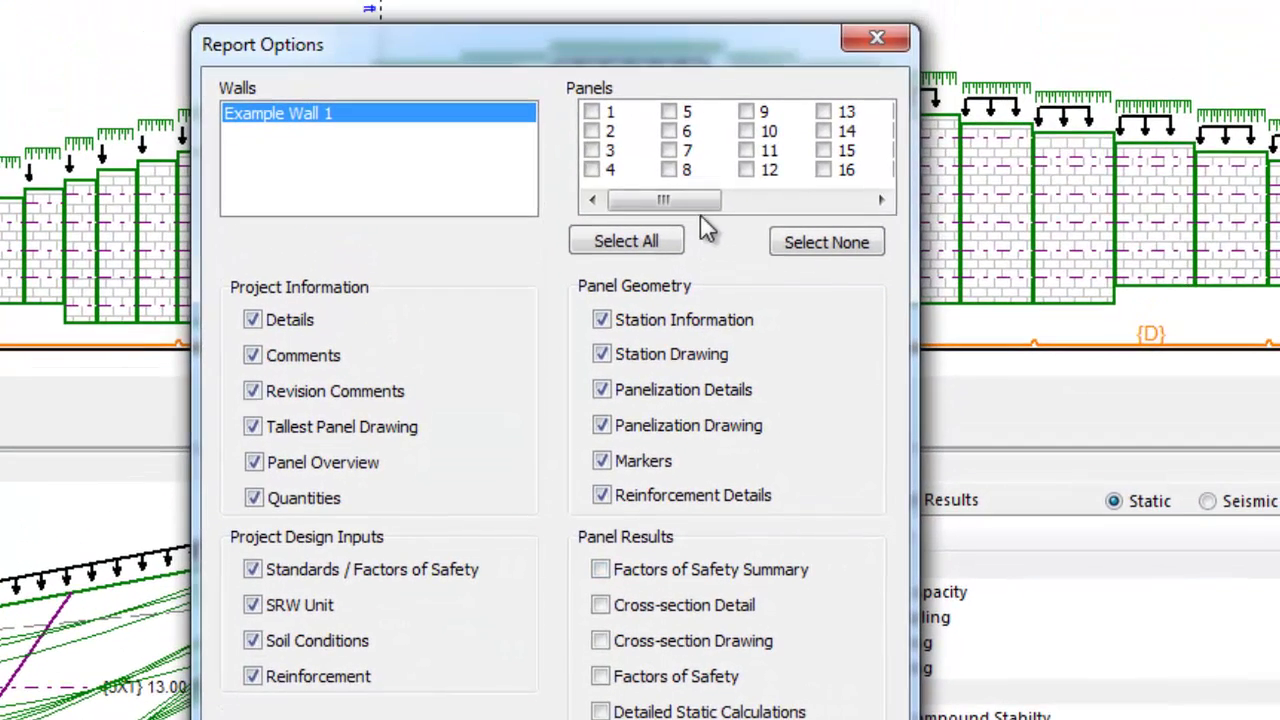
# Limit the report's panel selection to panel 21 only.
pyautogui.moveTo(685, 205); pyautogui.dragTo(772, 210)
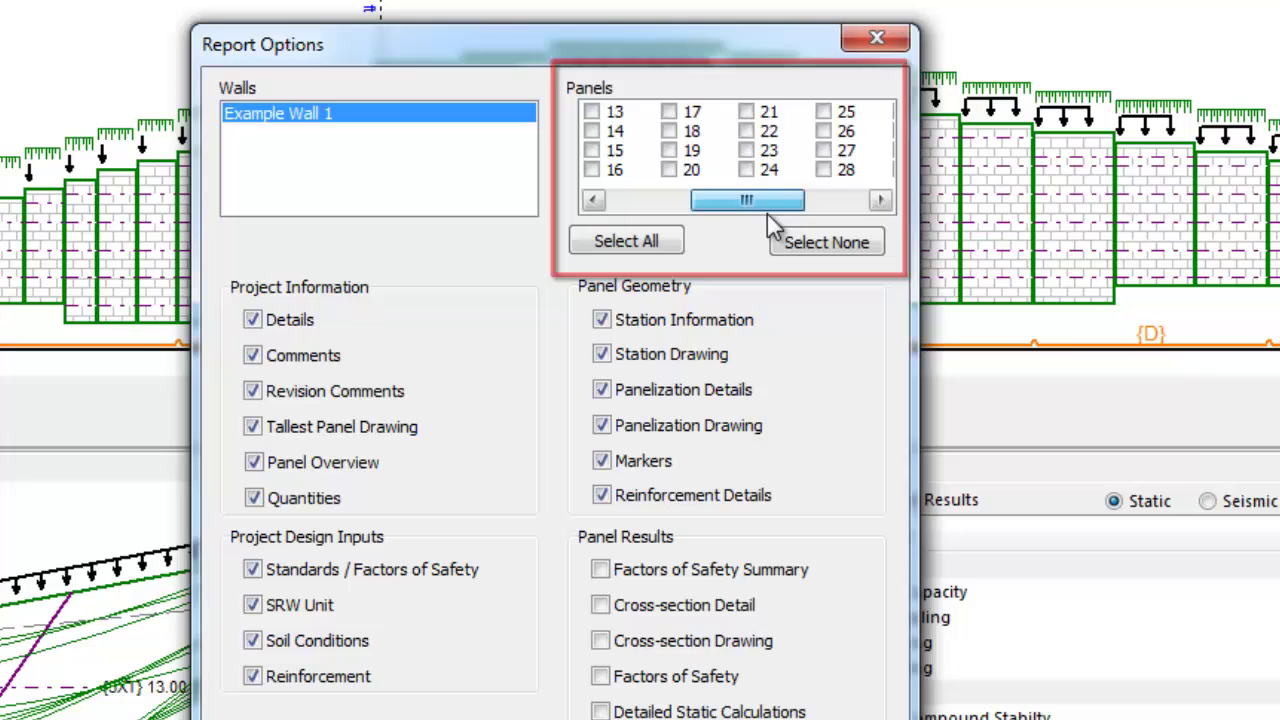
pyautogui.click(749, 113)
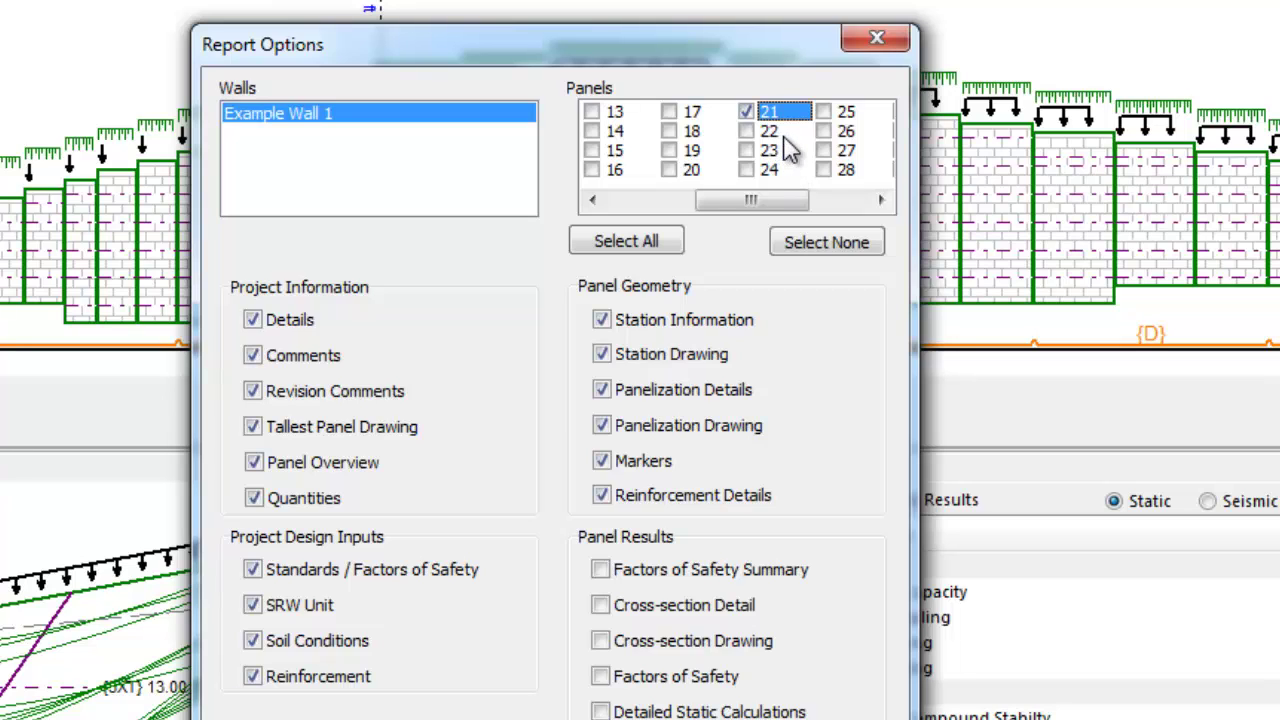
pyautogui.click(640, 244)
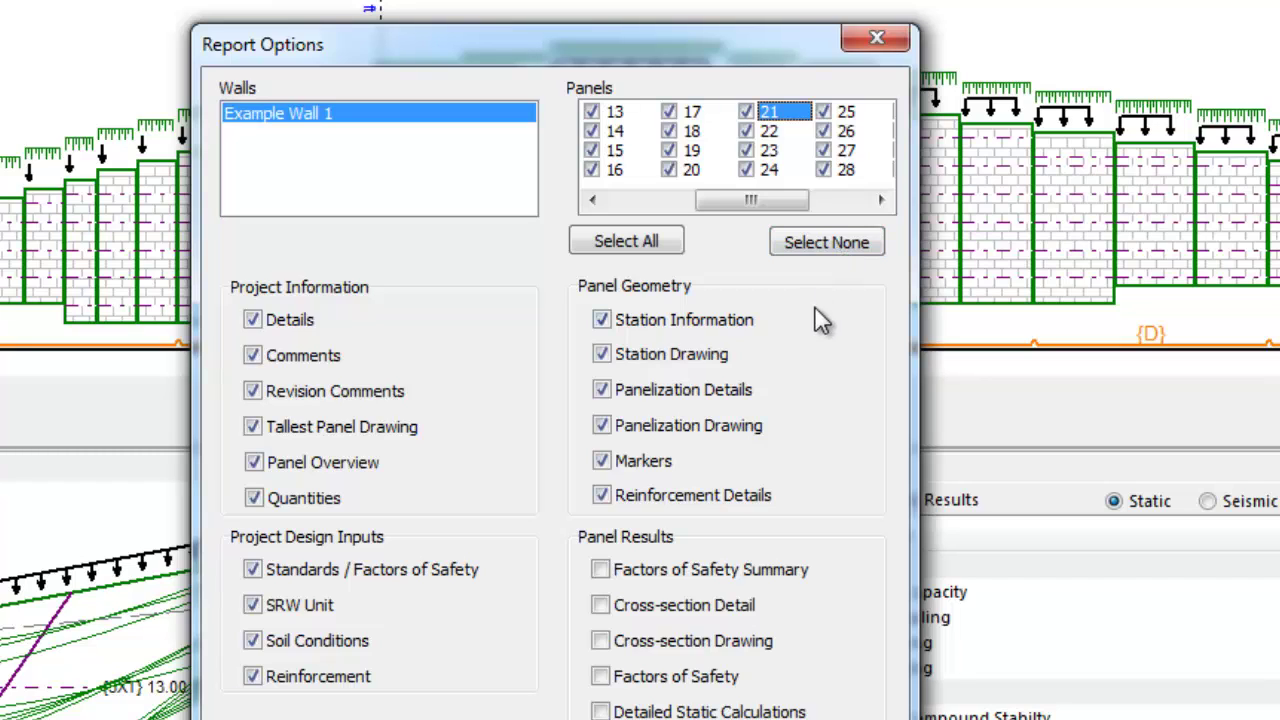
pyautogui.moveTo(718, 195)
pyautogui.mouseDown()
pyautogui.moveTo(663, 202)
pyautogui.moveTo(727, 200)
pyautogui.mouseUp()
pyautogui.click(816, 248)
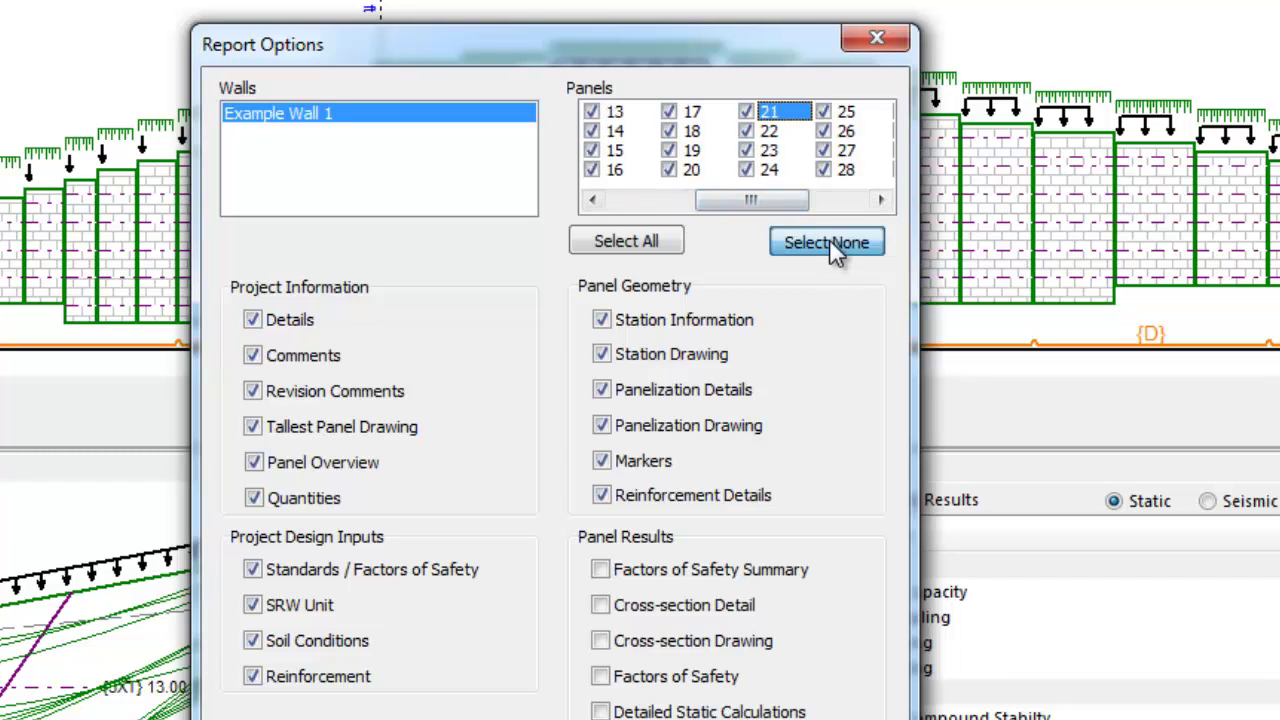
pyautogui.click(747, 112)
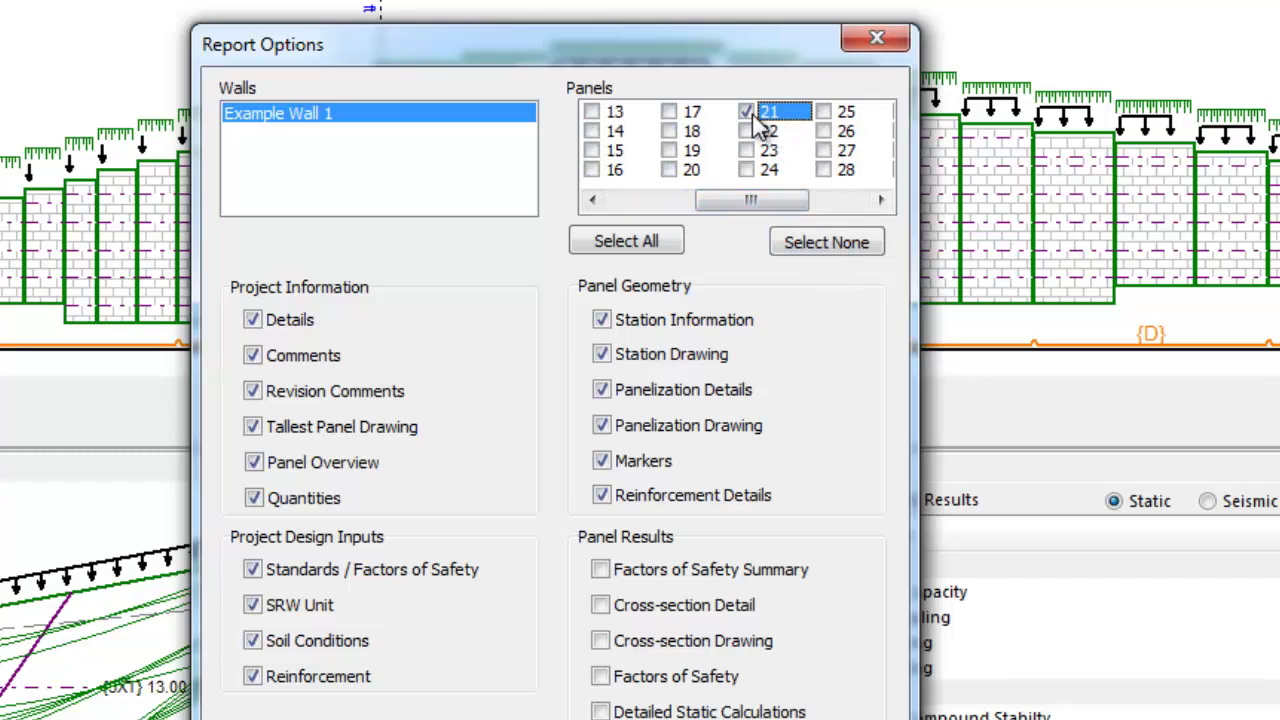
# Include Cross-section Detail, Drawing, Factors of Safety and Static/Seismic Calculations, then preview the PDF.
pyautogui.click(600, 605)
pyautogui.click(600, 641)
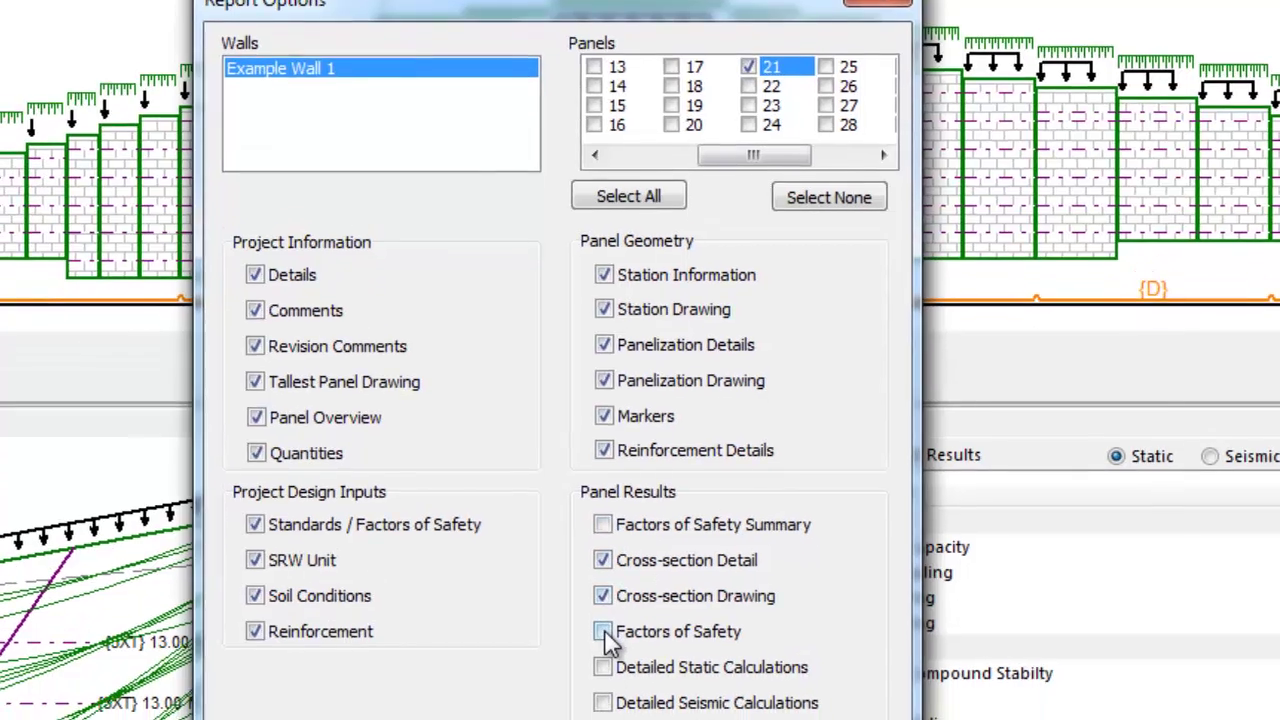
pyautogui.click(600, 676)
pyautogui.click(600, 712)
pyautogui.click(600, 697)
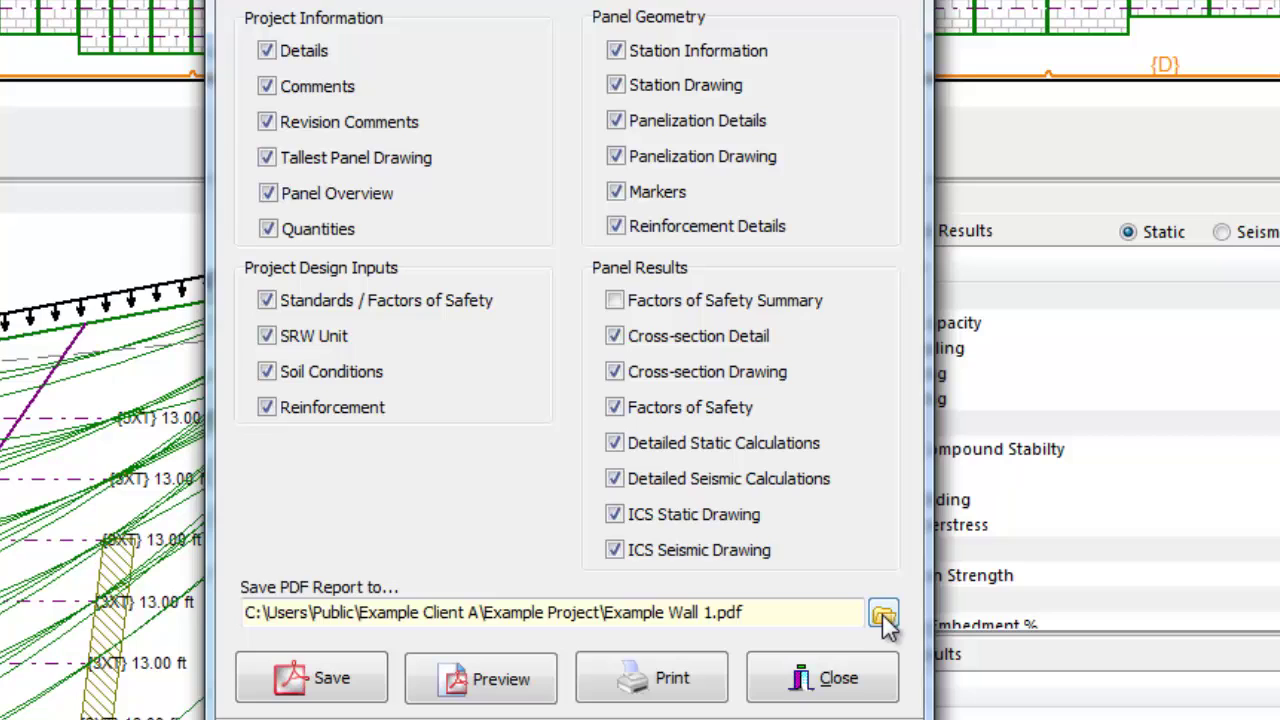
pyautogui.click(447, 680)
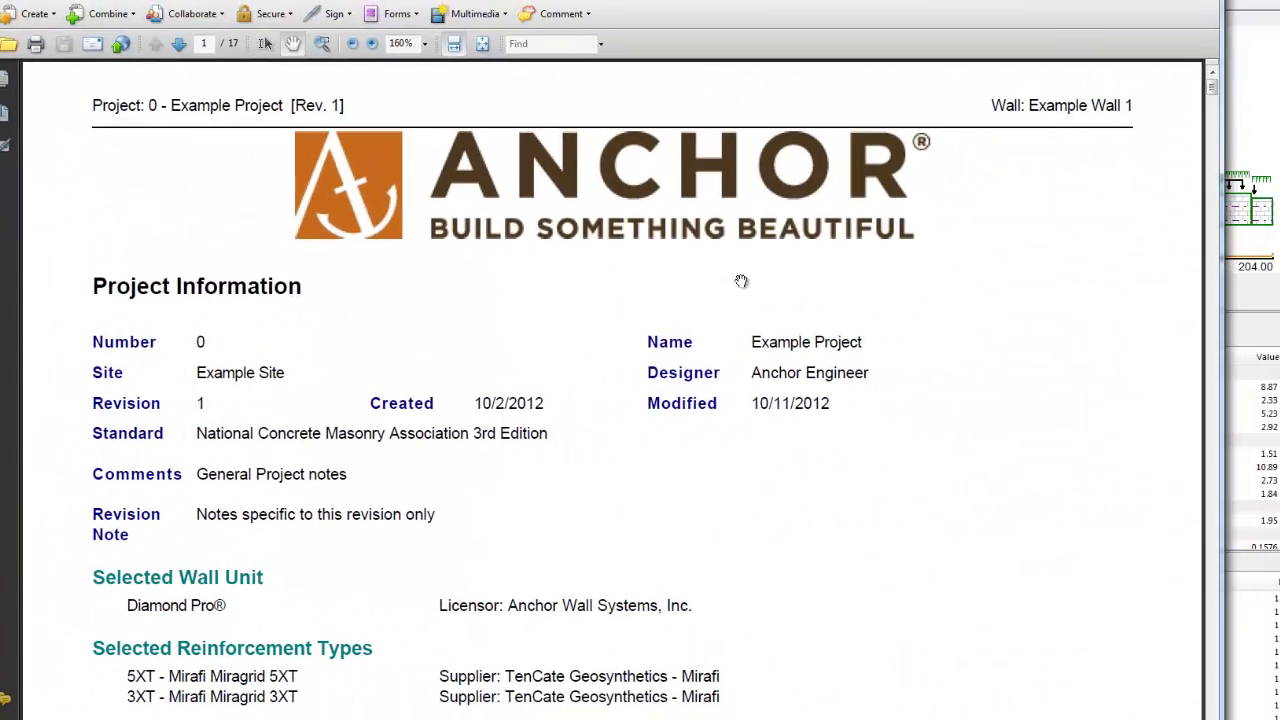
# Scroll the PDF past the design inputs and Soil Glossary toward the Station Detail chart.
pyautogui.scroll(-5, 414, 277)
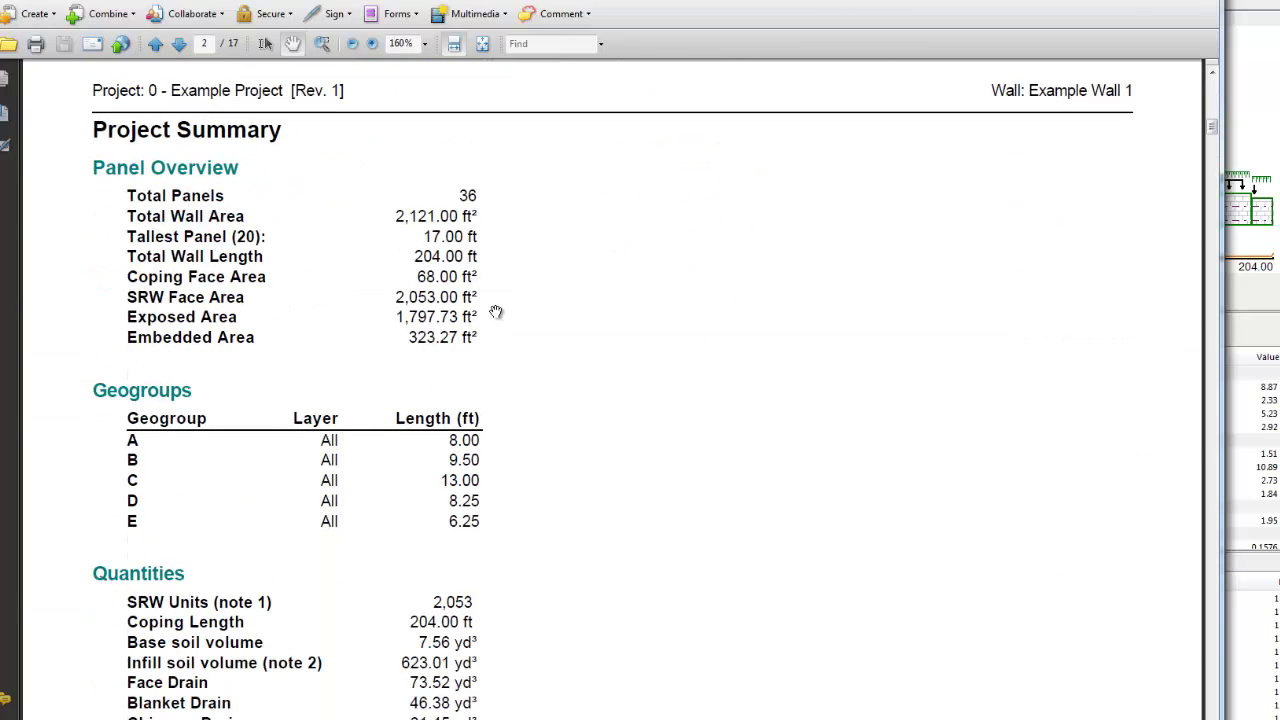
pyautogui.scroll(-7, 496, 311)
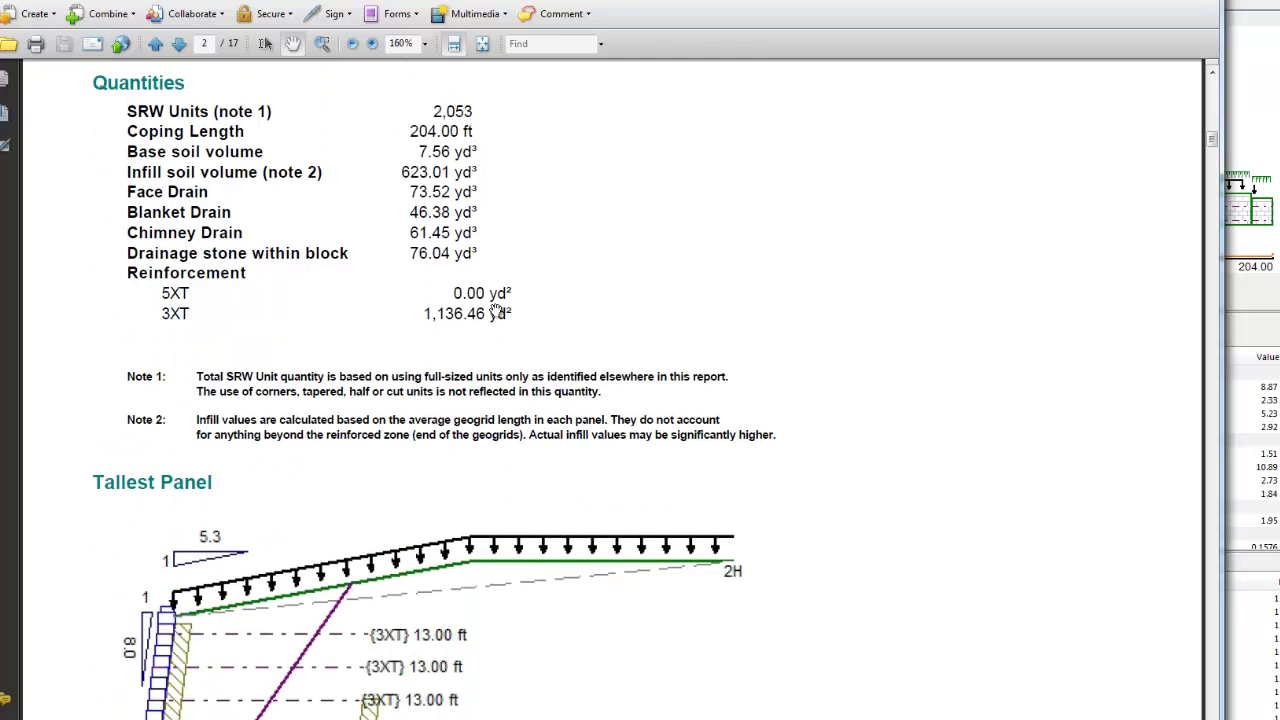
pyautogui.scroll(-15, 500, 313)
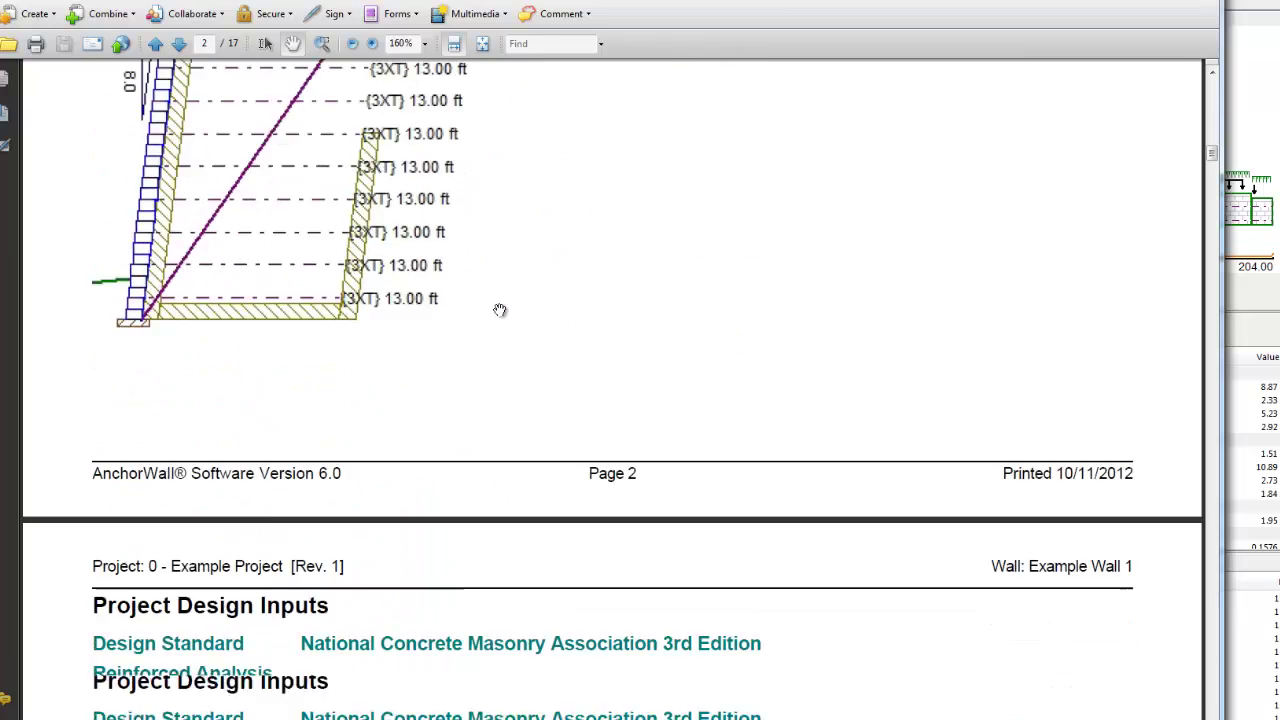
pyautogui.scroll(-3, 508, 316)
pyautogui.scroll(-1, 508, 316)
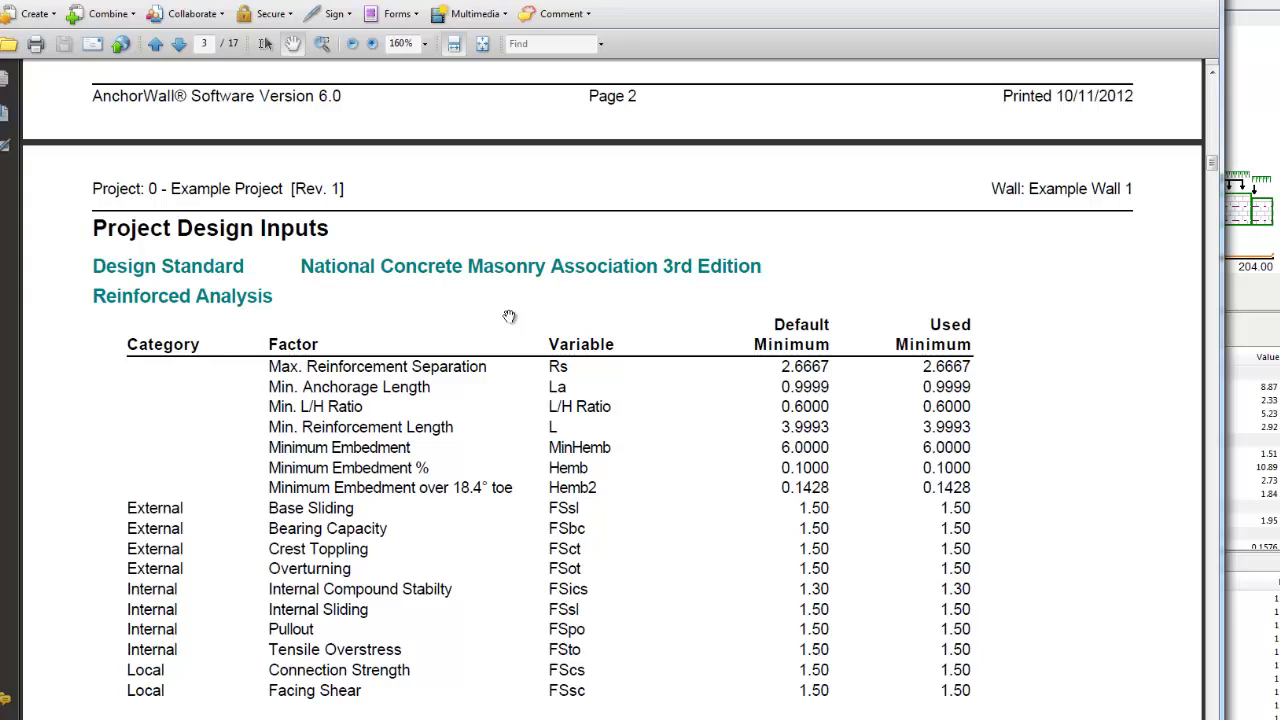
pyautogui.scroll(-10, 509, 316)
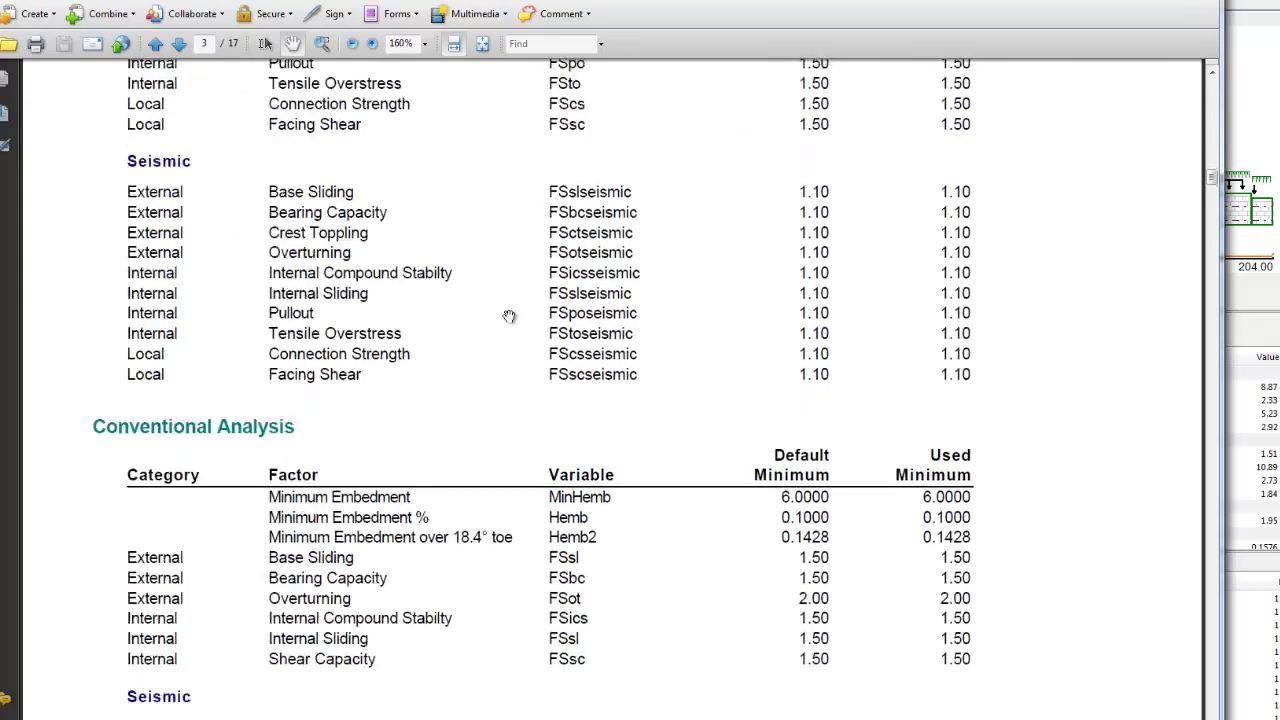
pyautogui.scroll(-9, 509, 316)
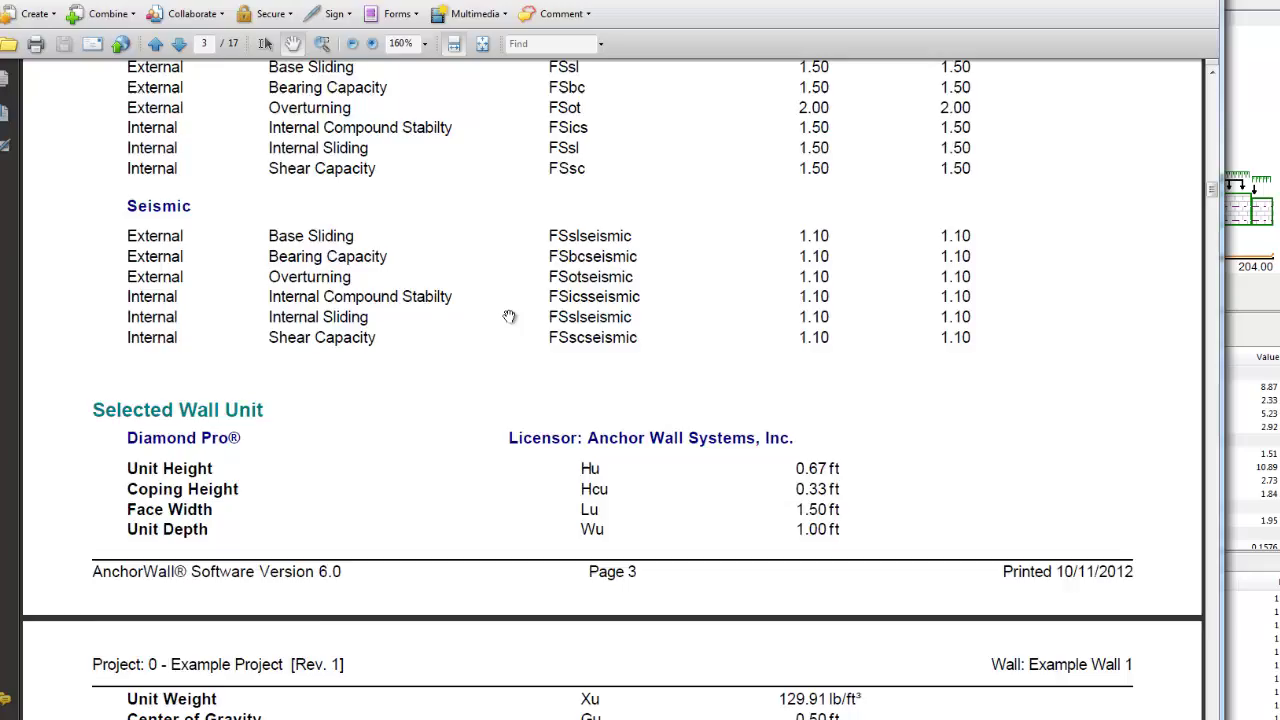
pyautogui.scroll(-5, 509, 316)
pyautogui.scroll(-14, 509, 316)
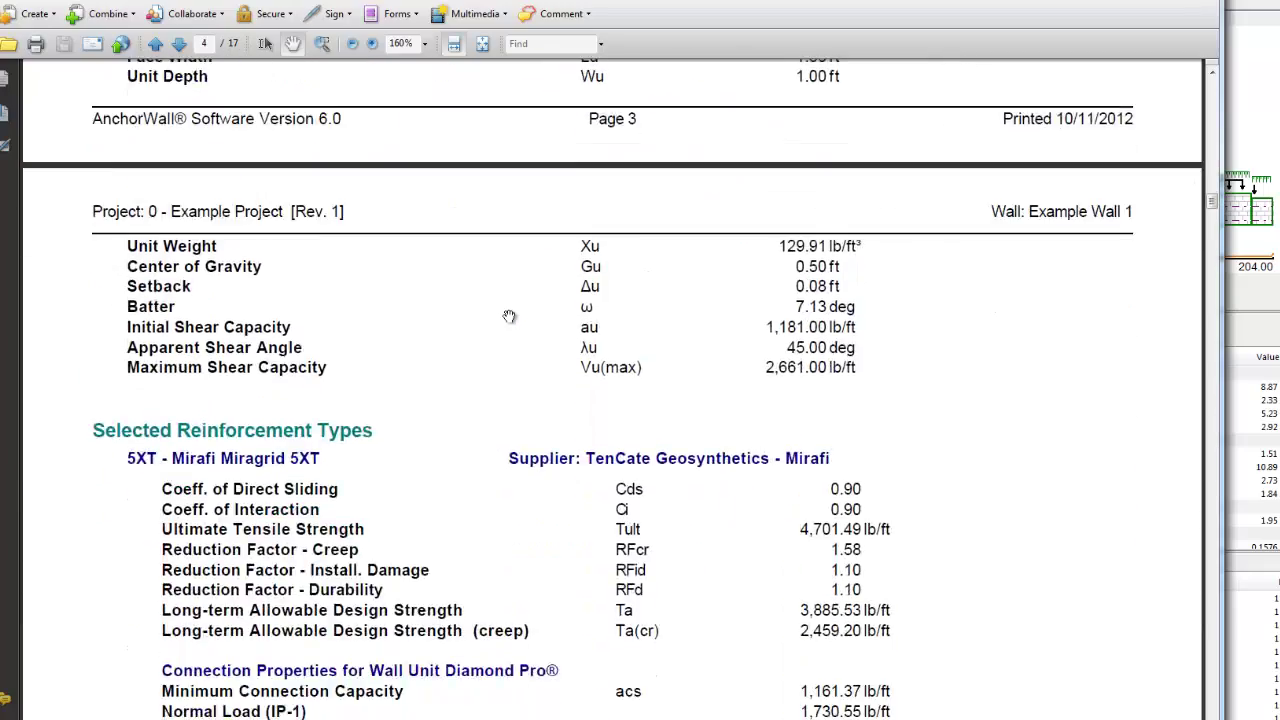
pyautogui.scroll(-10, 509, 316)
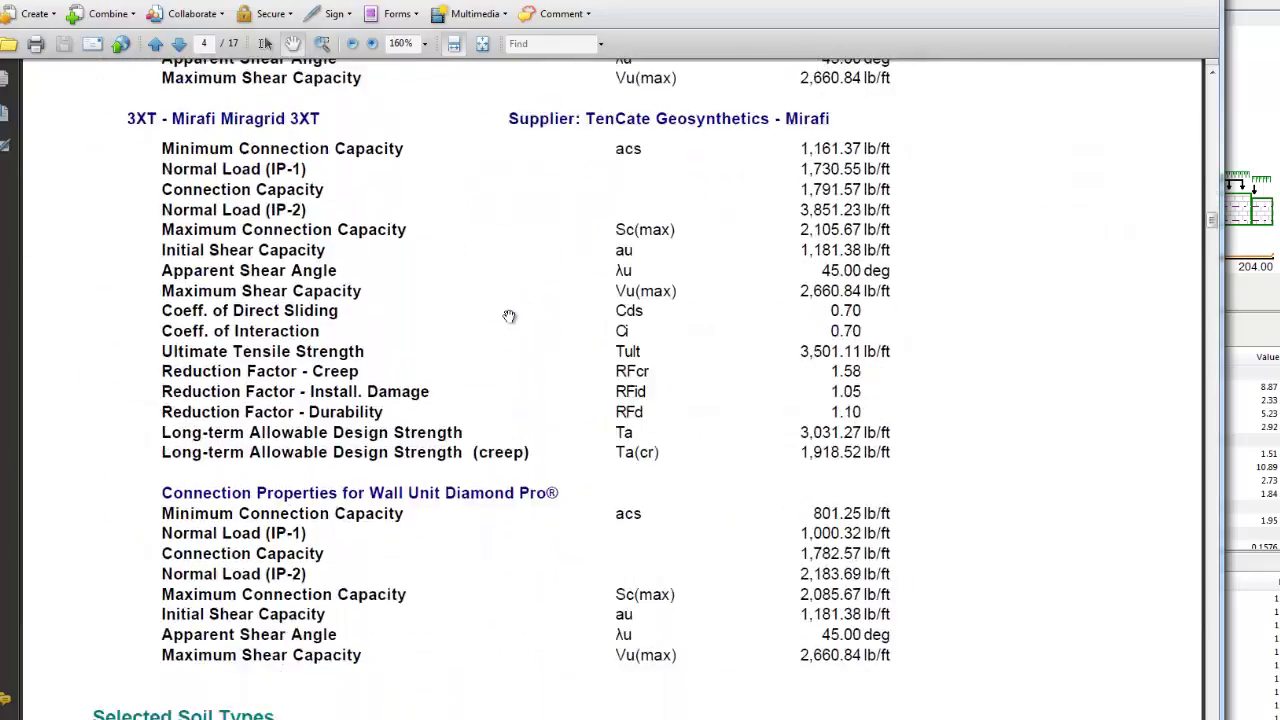
pyautogui.scroll(-11, 509, 316)
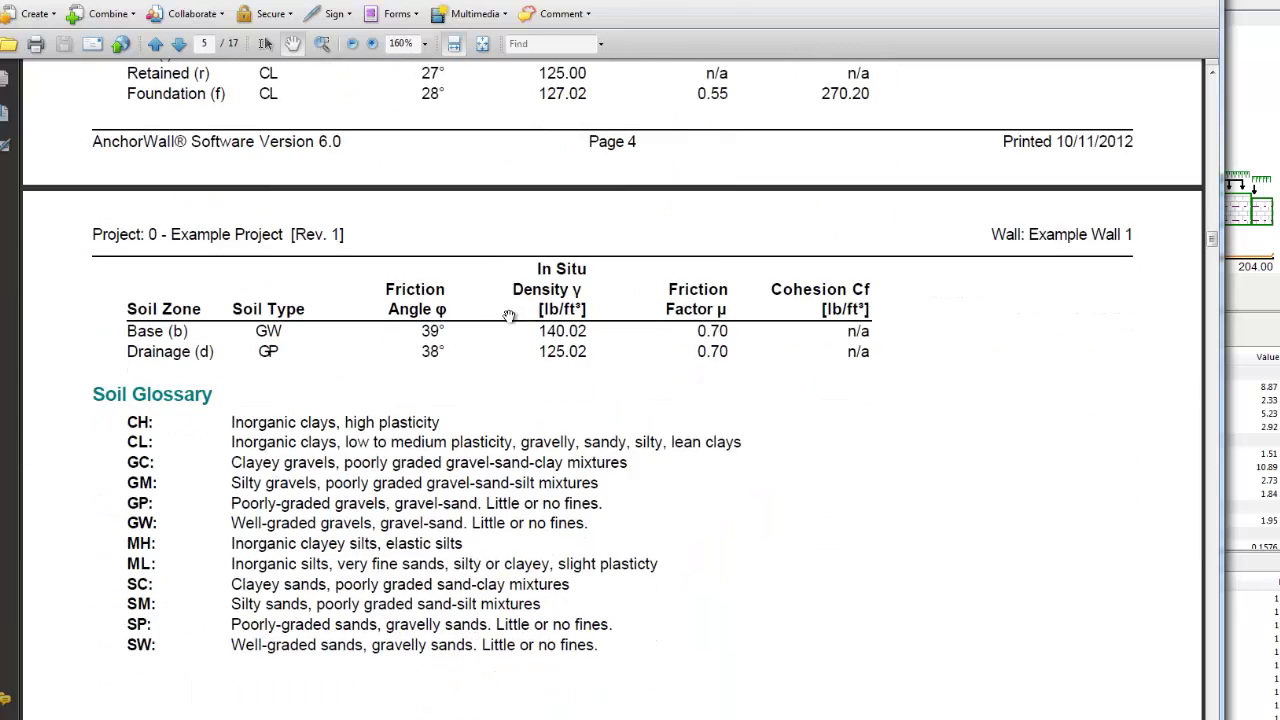
pyautogui.scroll(-14, 680, 453)
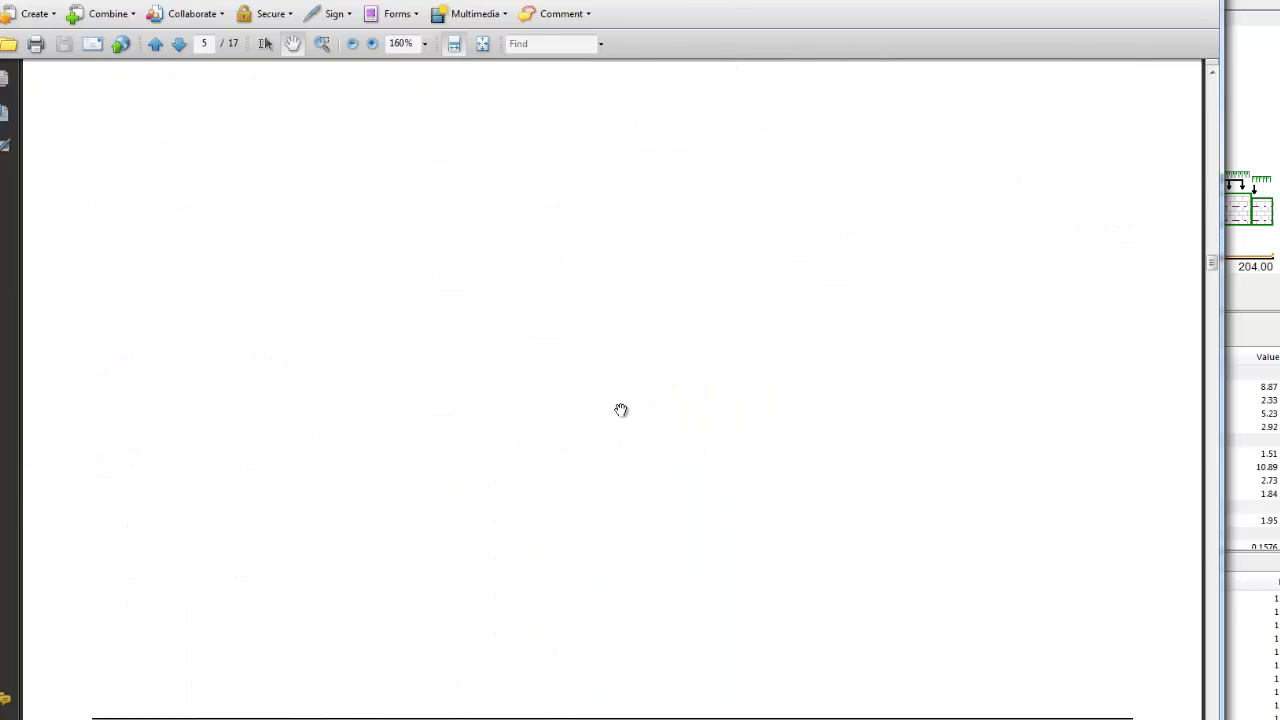
# Scroll through Station Layout, Panel Geometry, Extents and Measurements to page 9's Reinforcement Details.
pyautogui.scroll(-3, 638, 409)
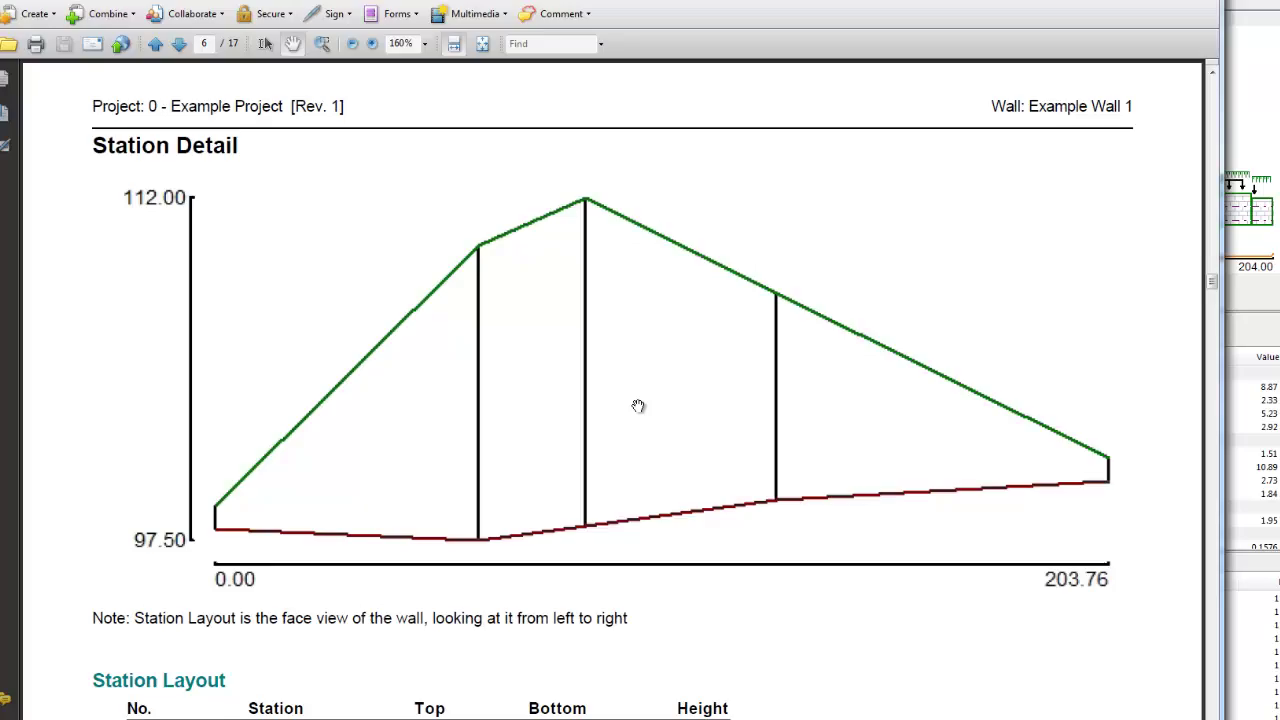
pyautogui.scroll(-3, 638, 405)
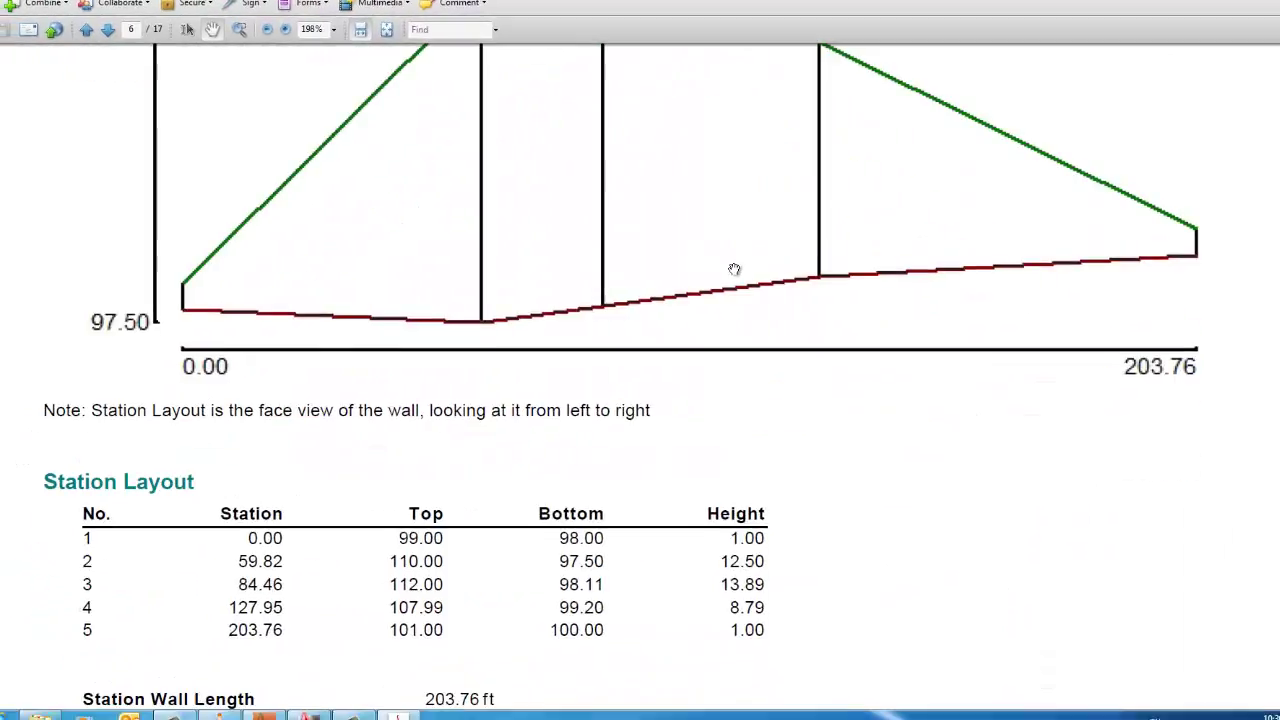
pyautogui.scroll(-10, 943, 528)
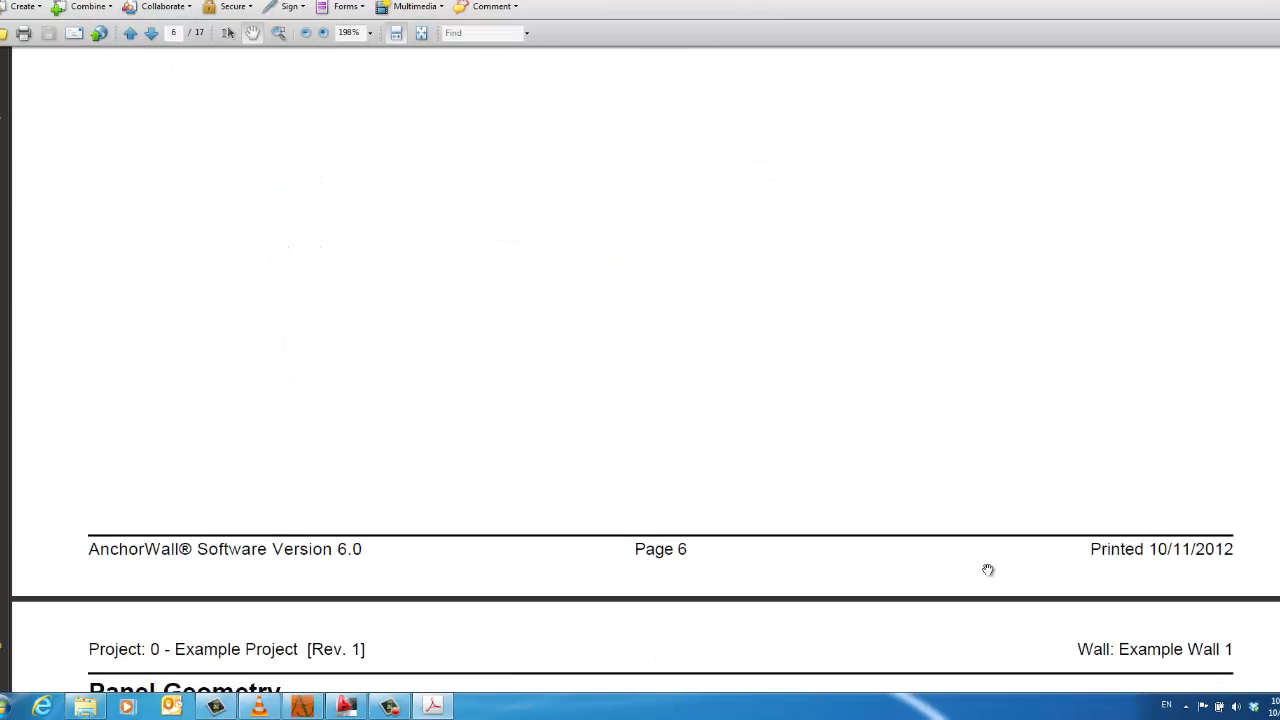
pyautogui.scroll(-10, 988, 570)
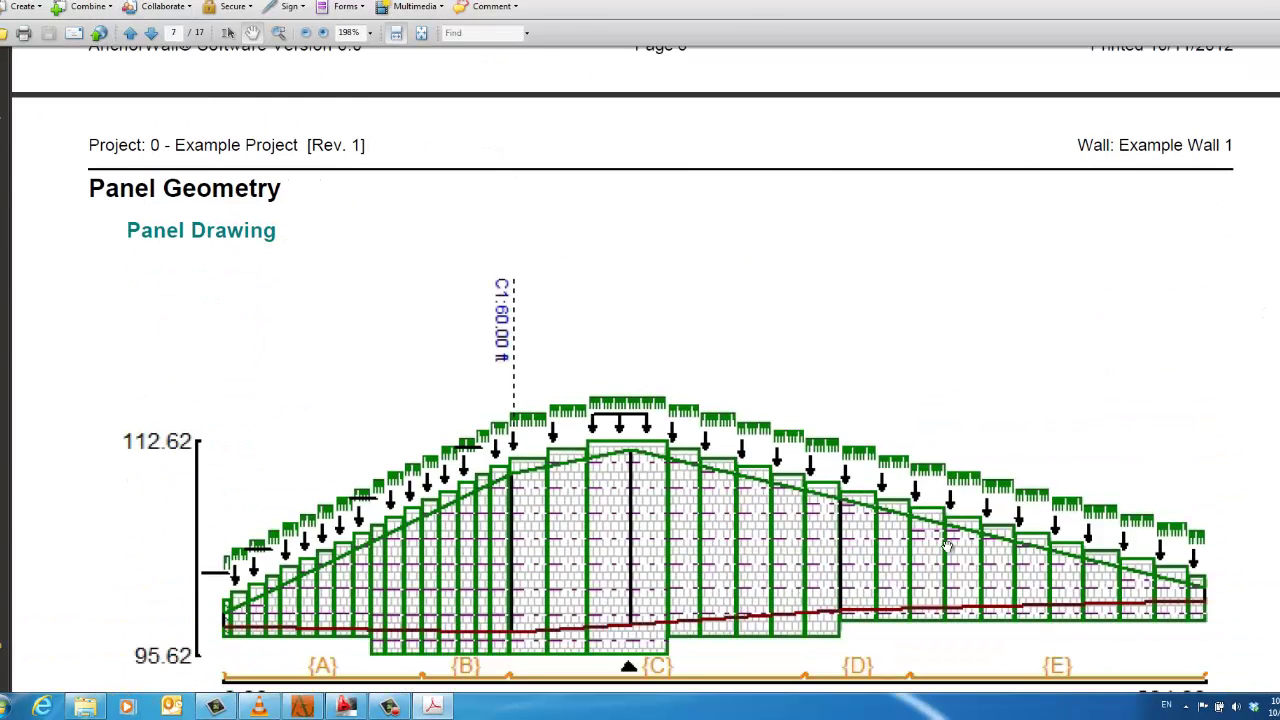
pyautogui.scroll(-2, 946, 545)
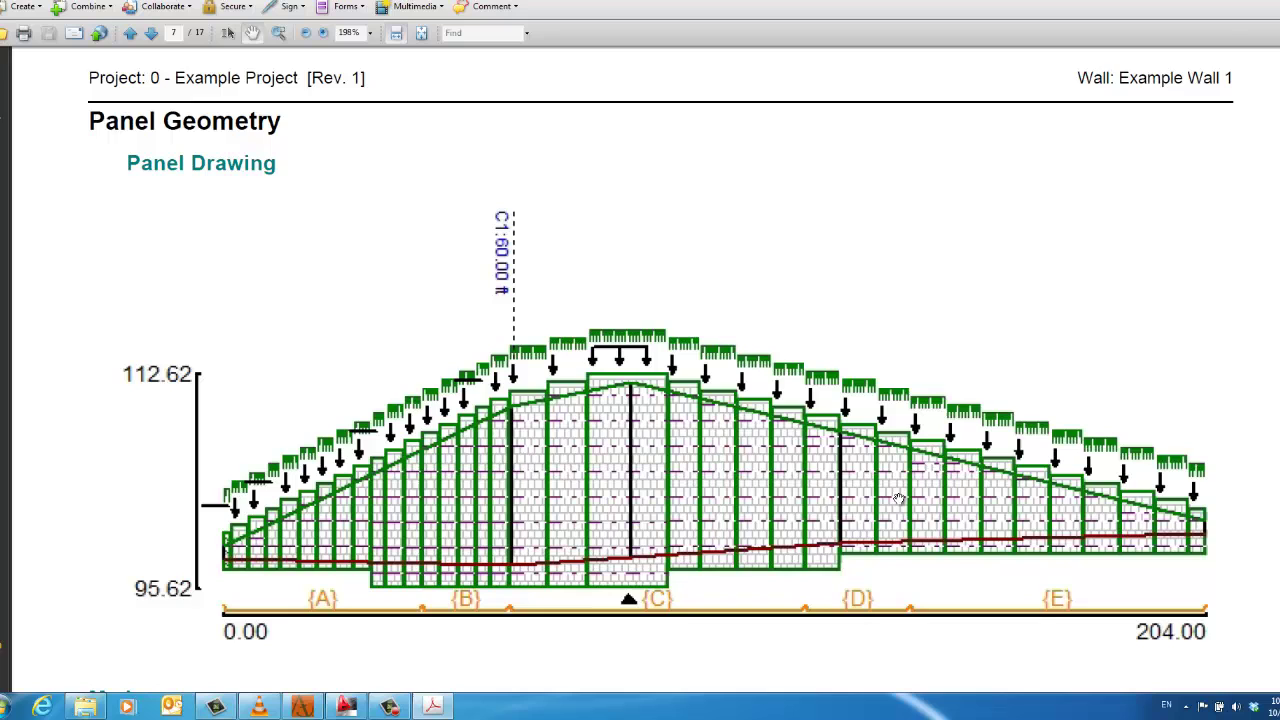
pyautogui.scroll(-4, 899, 499)
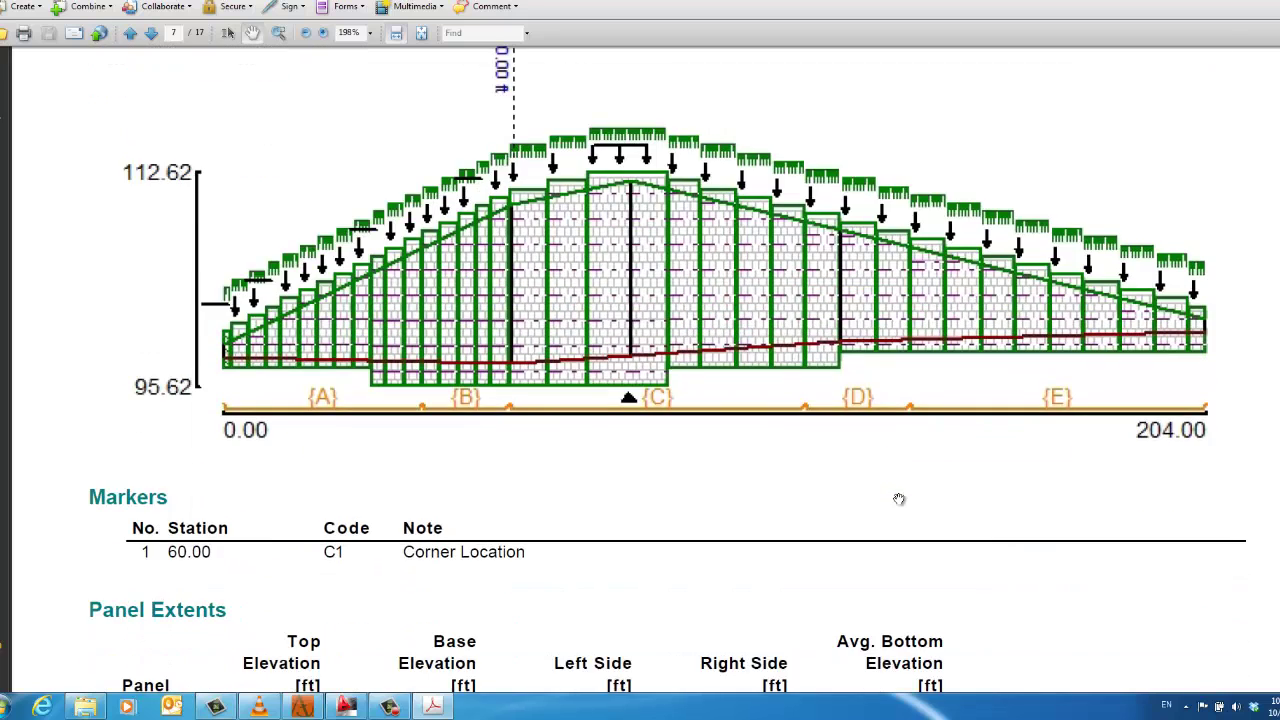
pyautogui.scroll(-5, 899, 499)
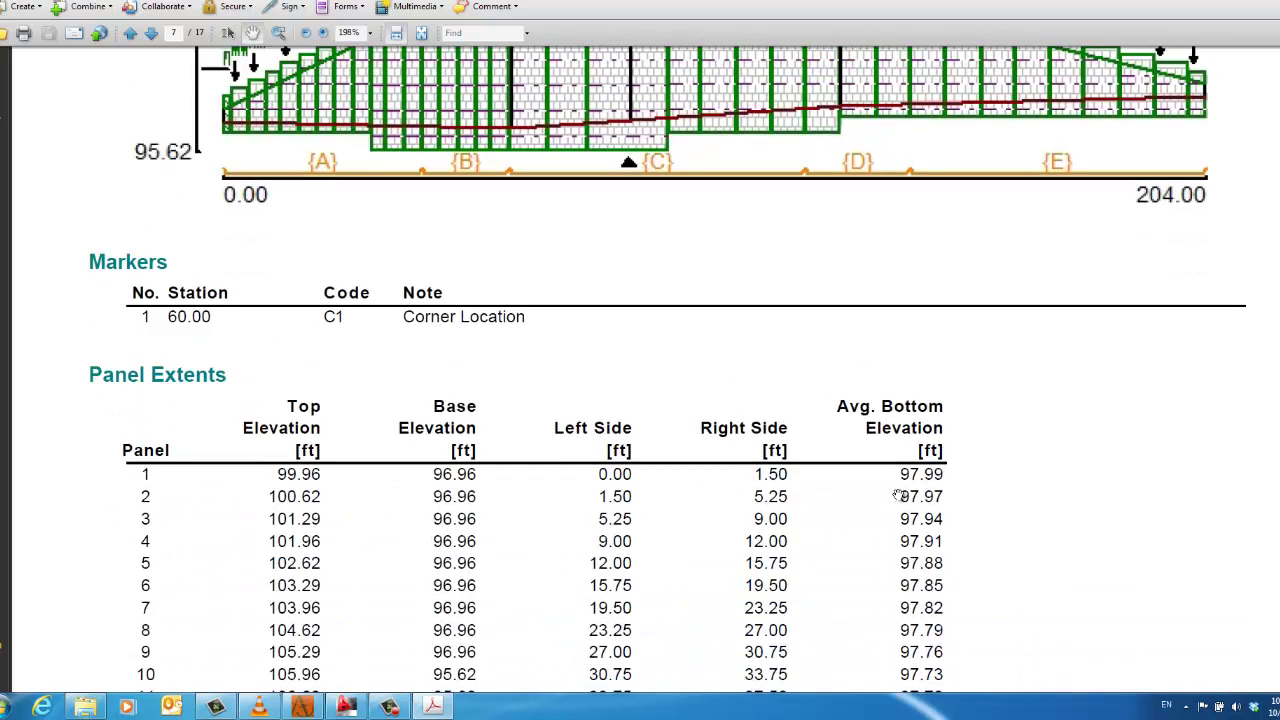
pyautogui.scroll(-2, 899, 495)
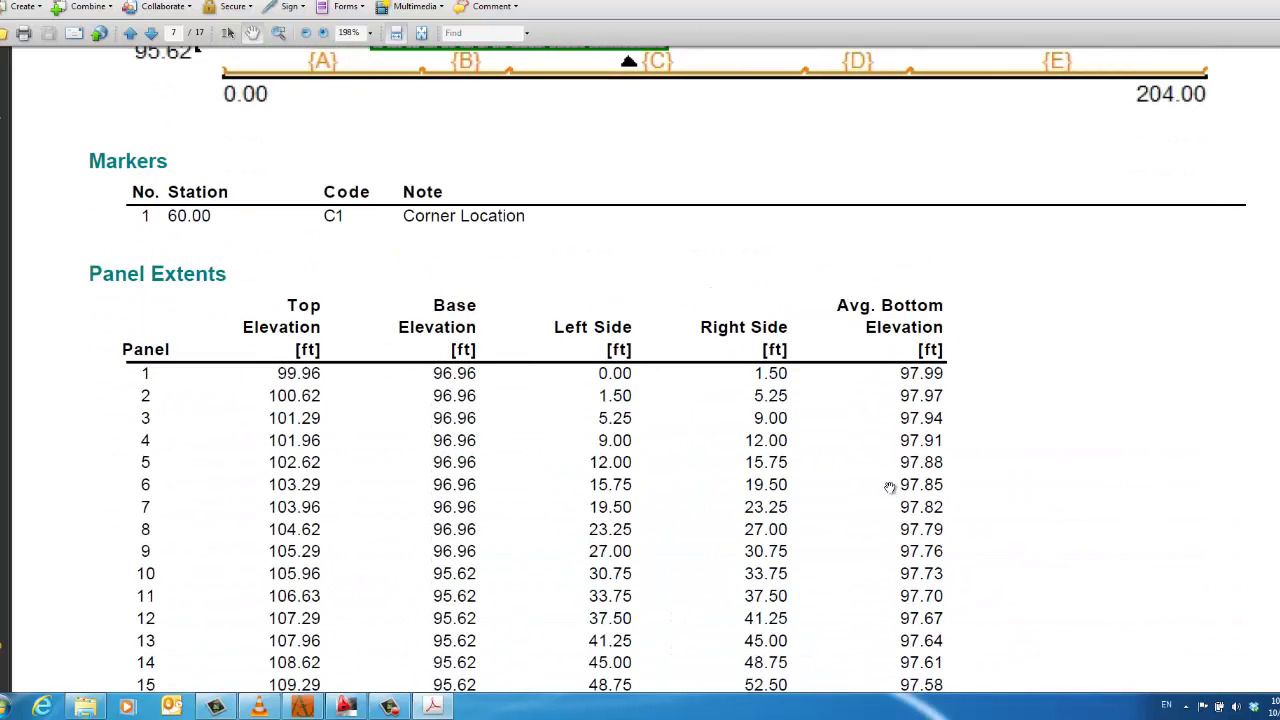
pyautogui.scroll(-1, 887, 485)
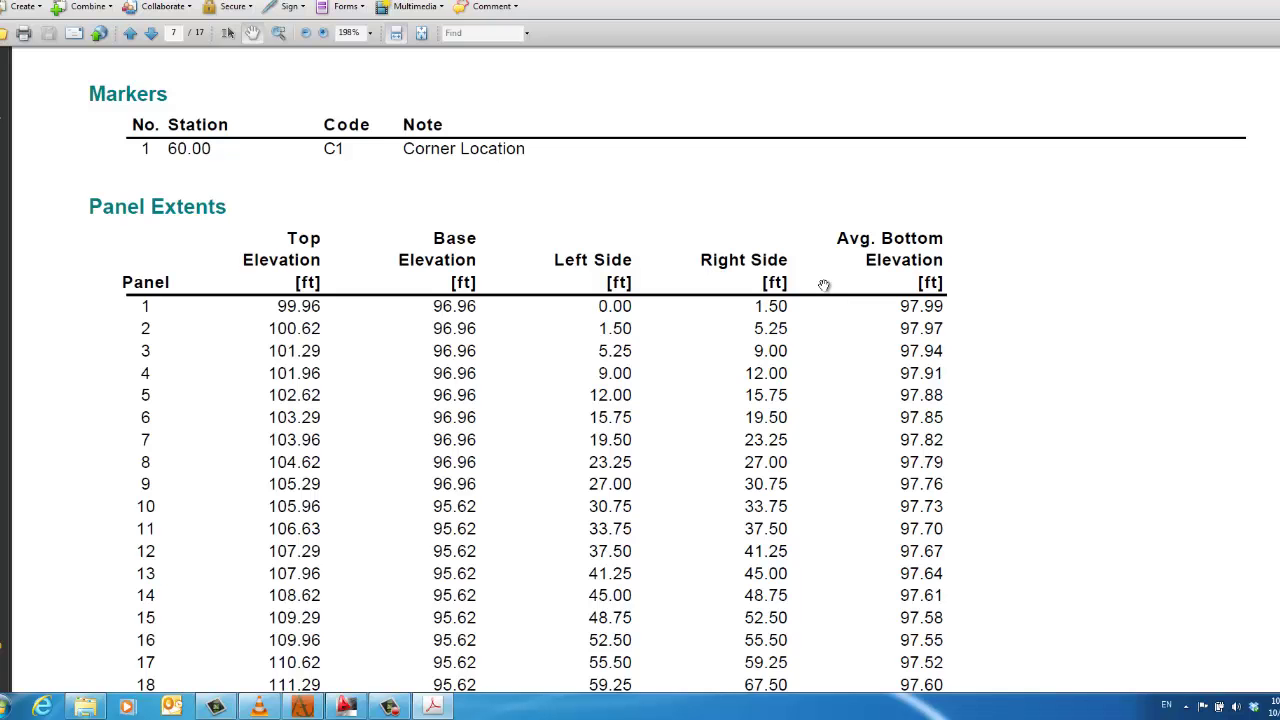
pyautogui.scroll(-3, 823, 285)
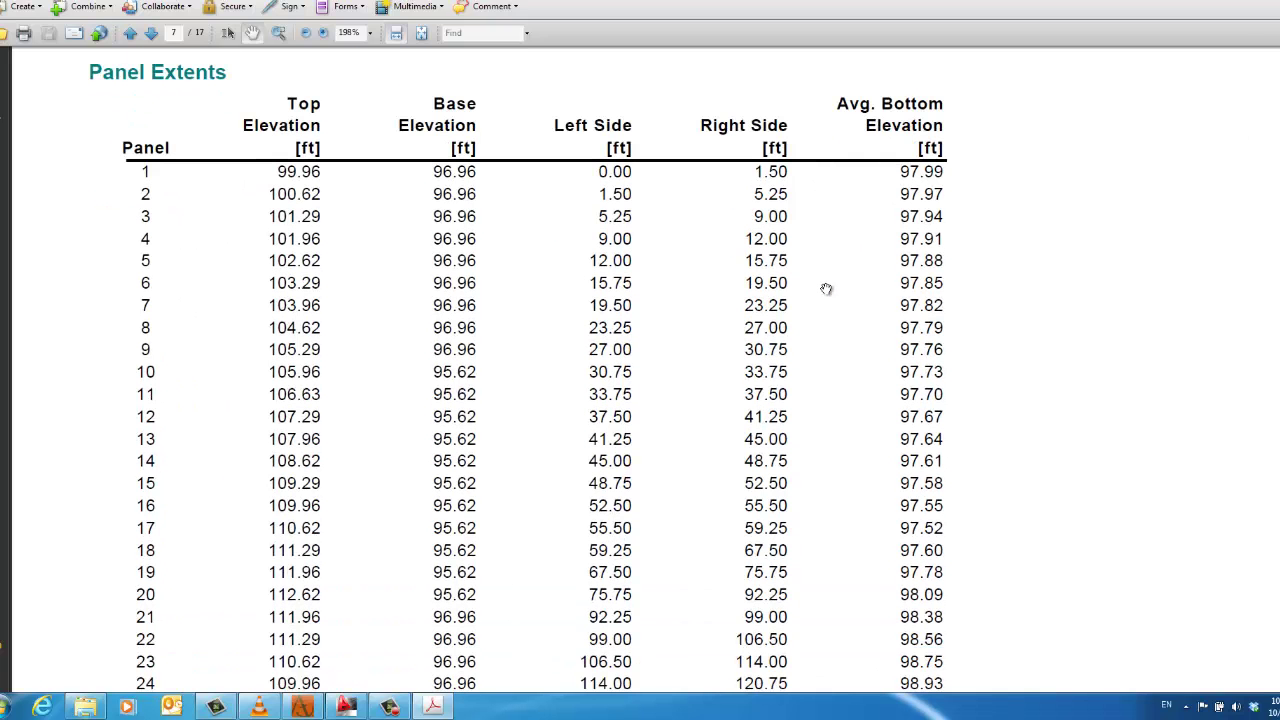
pyautogui.scroll(-10, 826, 289)
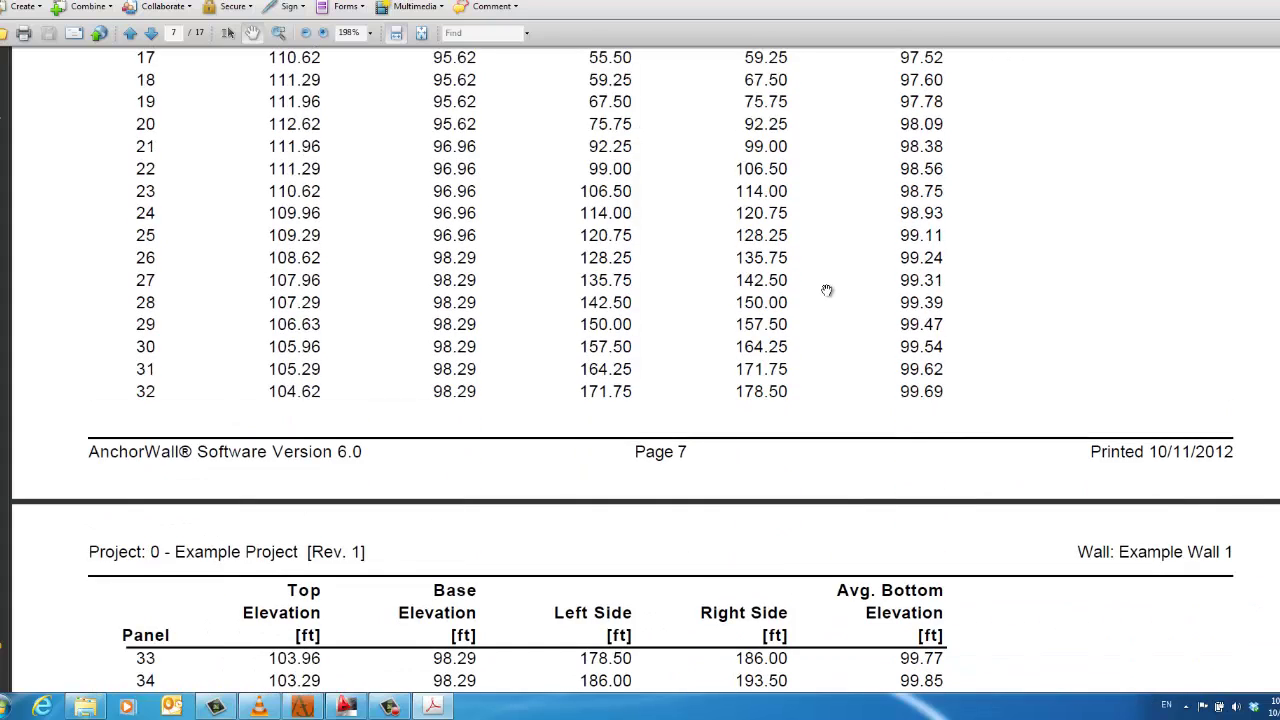
pyautogui.scroll(-6, 827, 290)
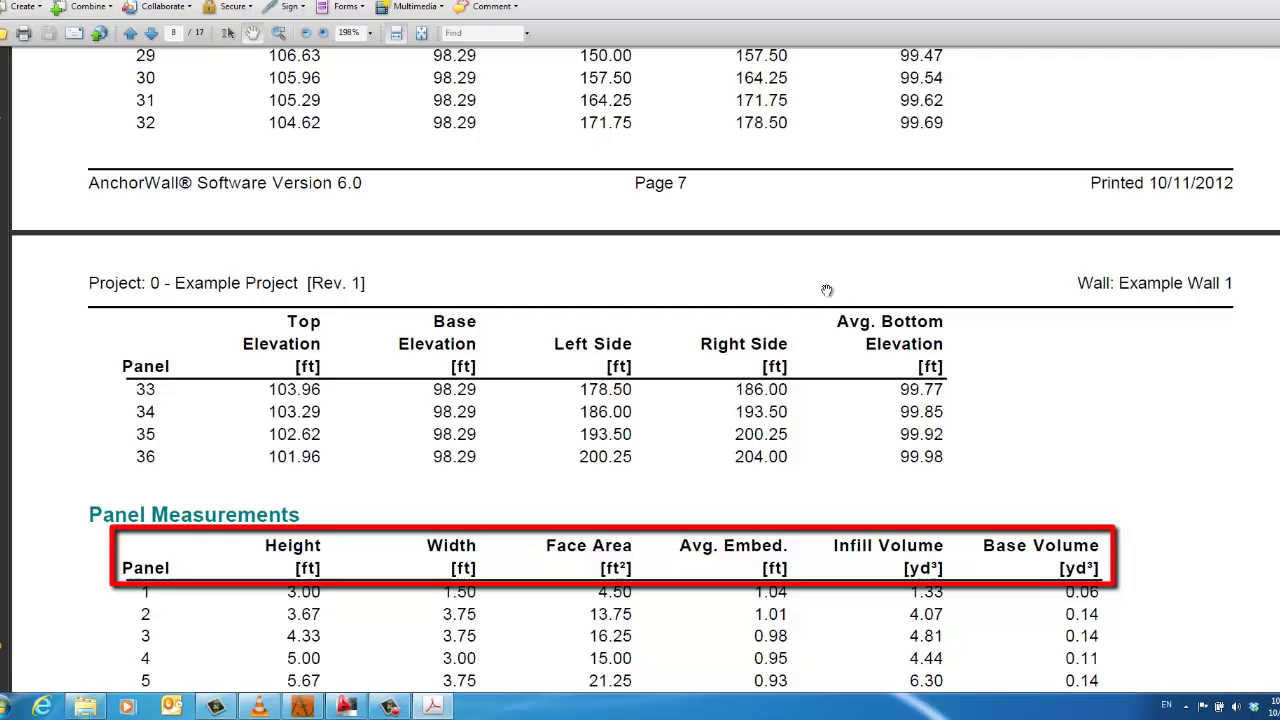
pyautogui.scroll(-3, 827, 290)
pyautogui.scroll(-1, 827, 290)
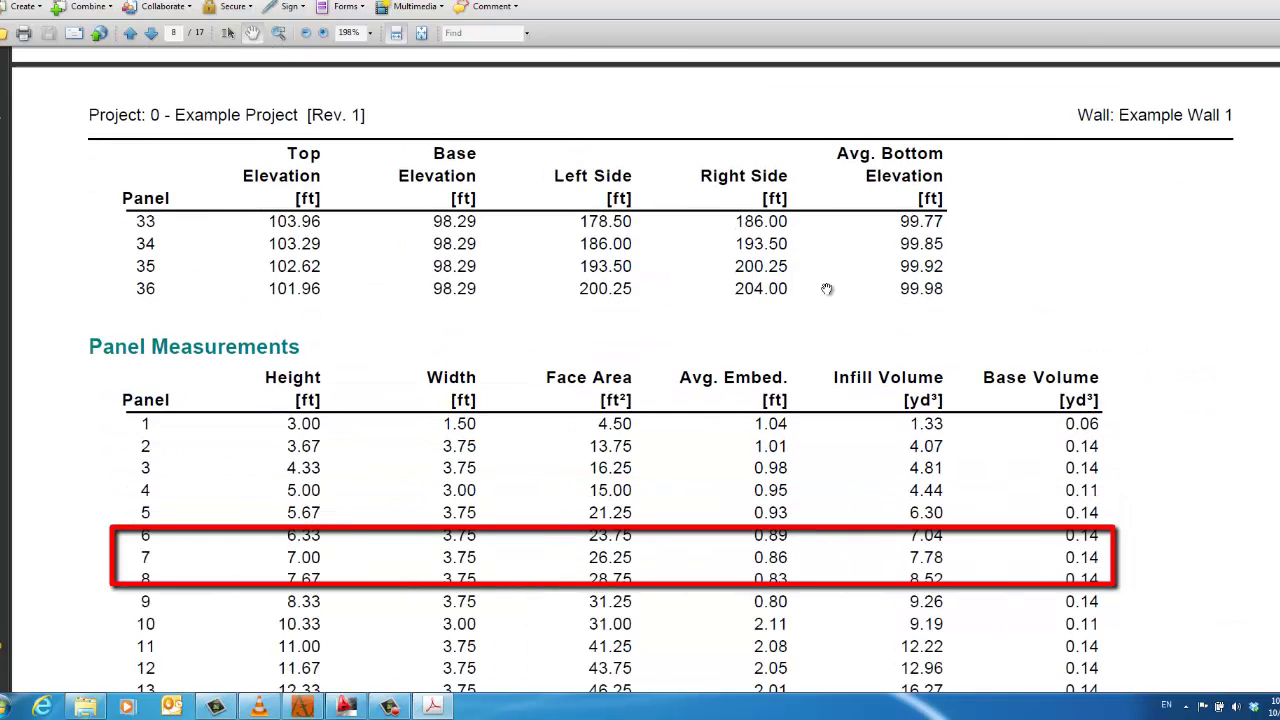
pyautogui.scroll(-6, 827, 290)
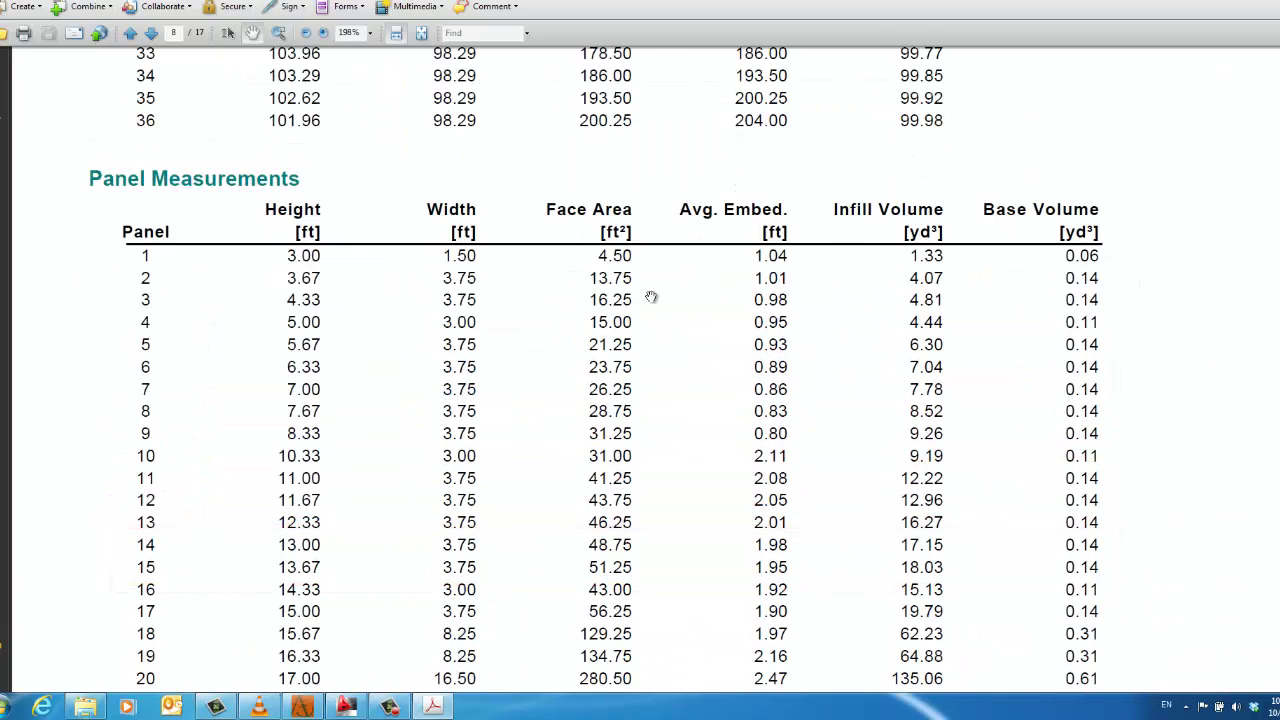
pyautogui.scroll(-18, 1034, 207)
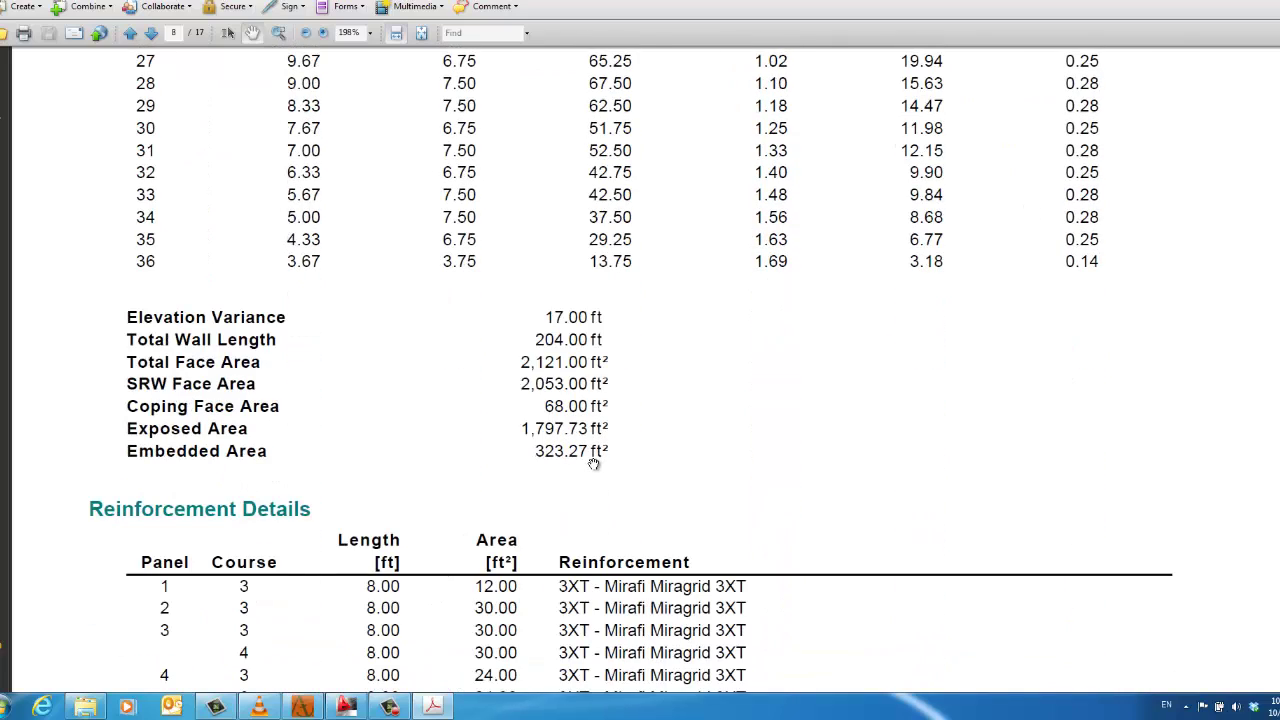
pyautogui.scroll(-4, 594, 463)
pyautogui.scroll(-3, 588, 456)
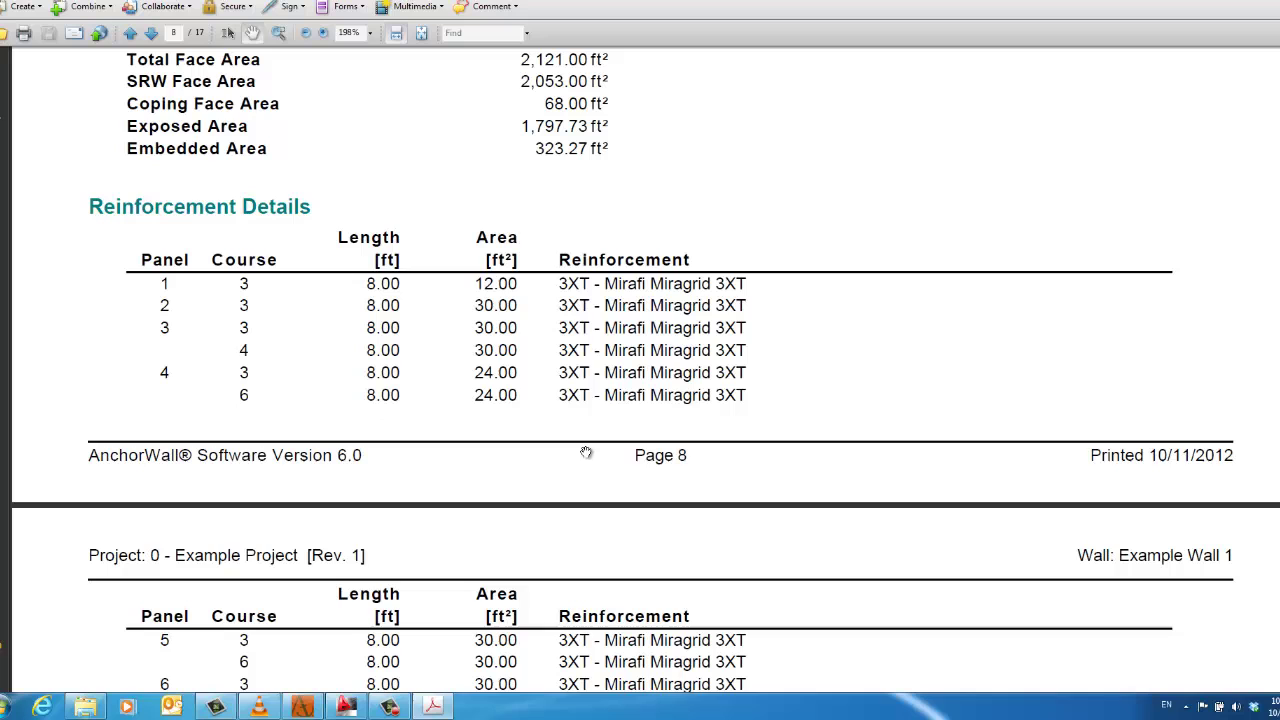
pyautogui.scroll(-6, 585, 452)
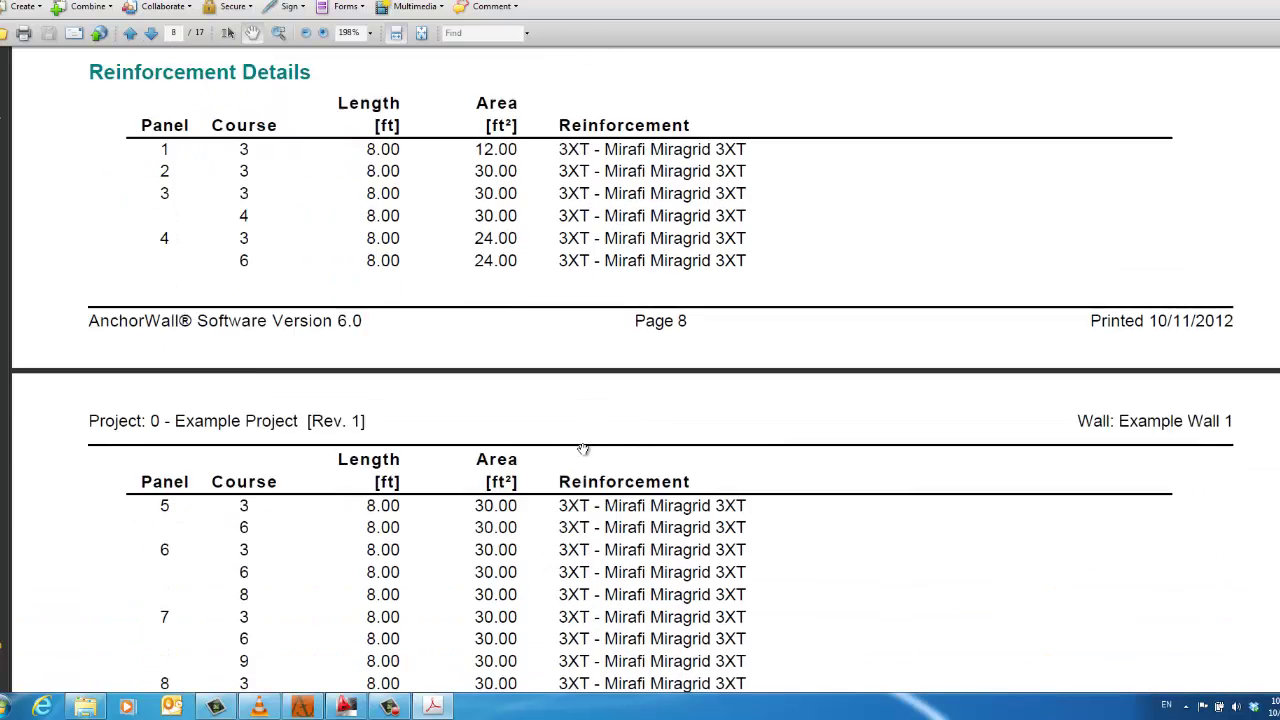
pyautogui.scroll(-12, 583, 450)
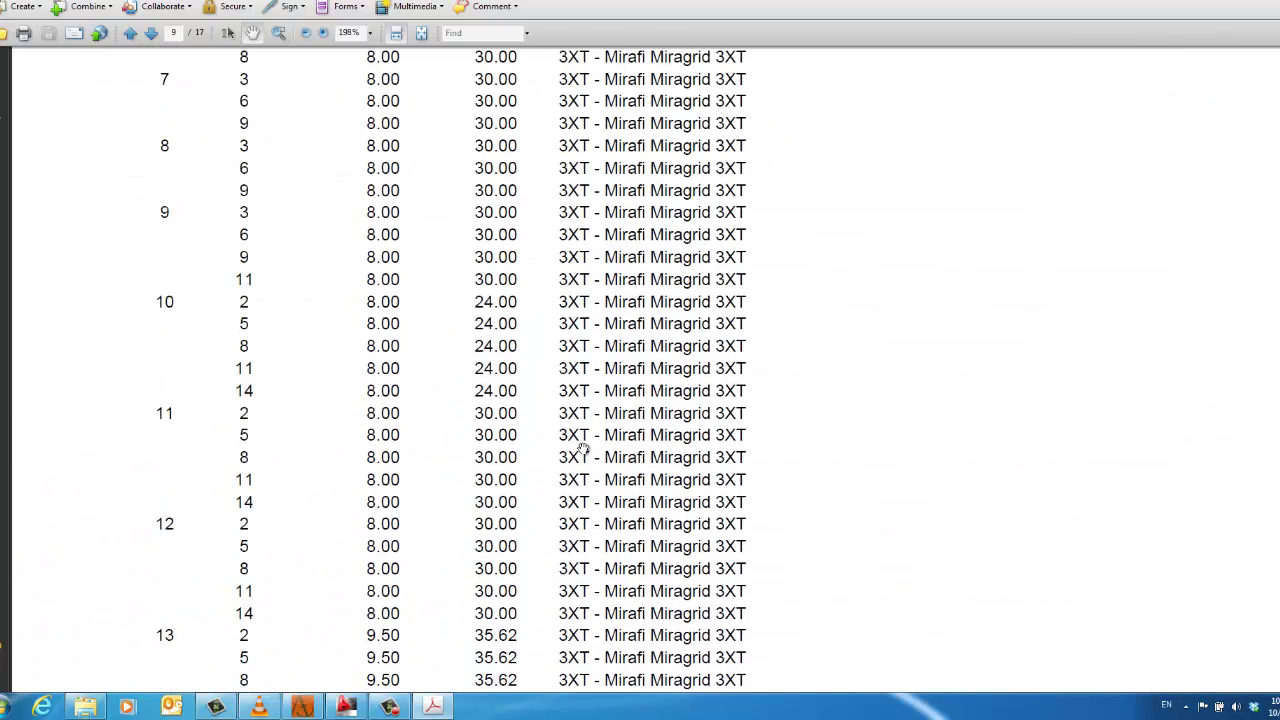
pyautogui.scroll(-15, 583, 450)
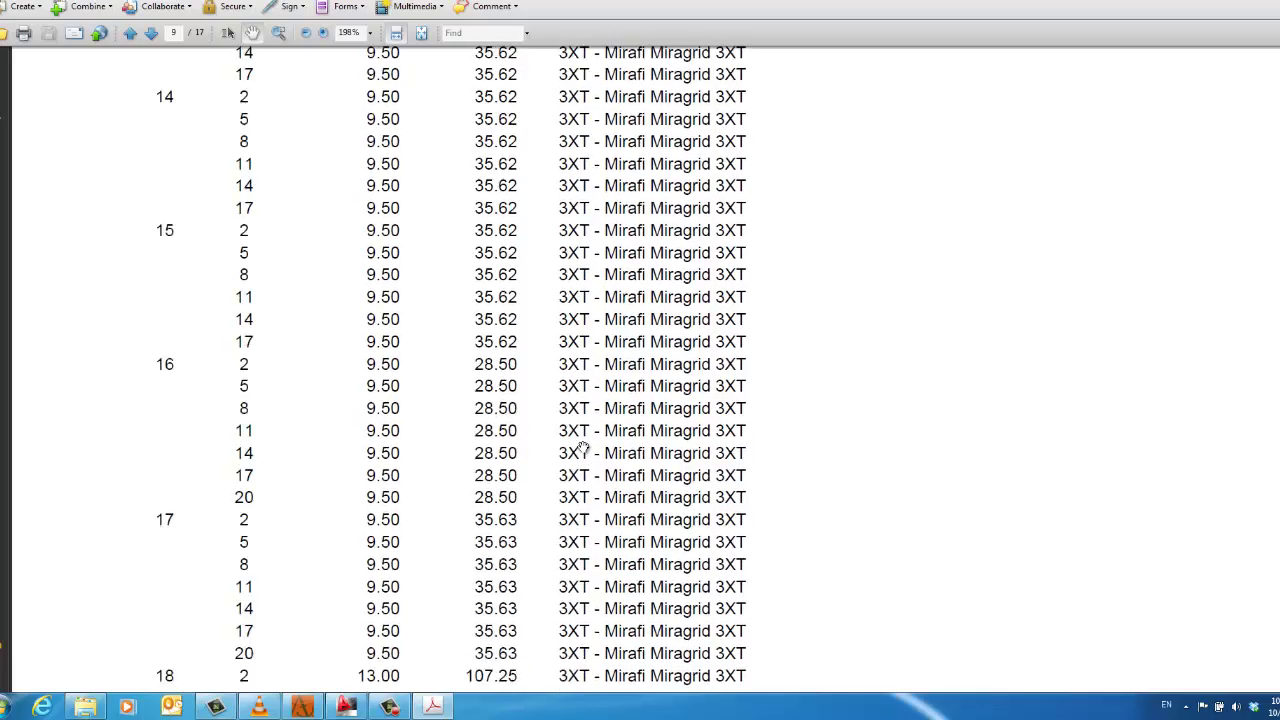
# Scroll past Panel 21's details and cross-sections to the calculation tables on pages 13–14.
pyautogui.scroll(-20, 583, 450)
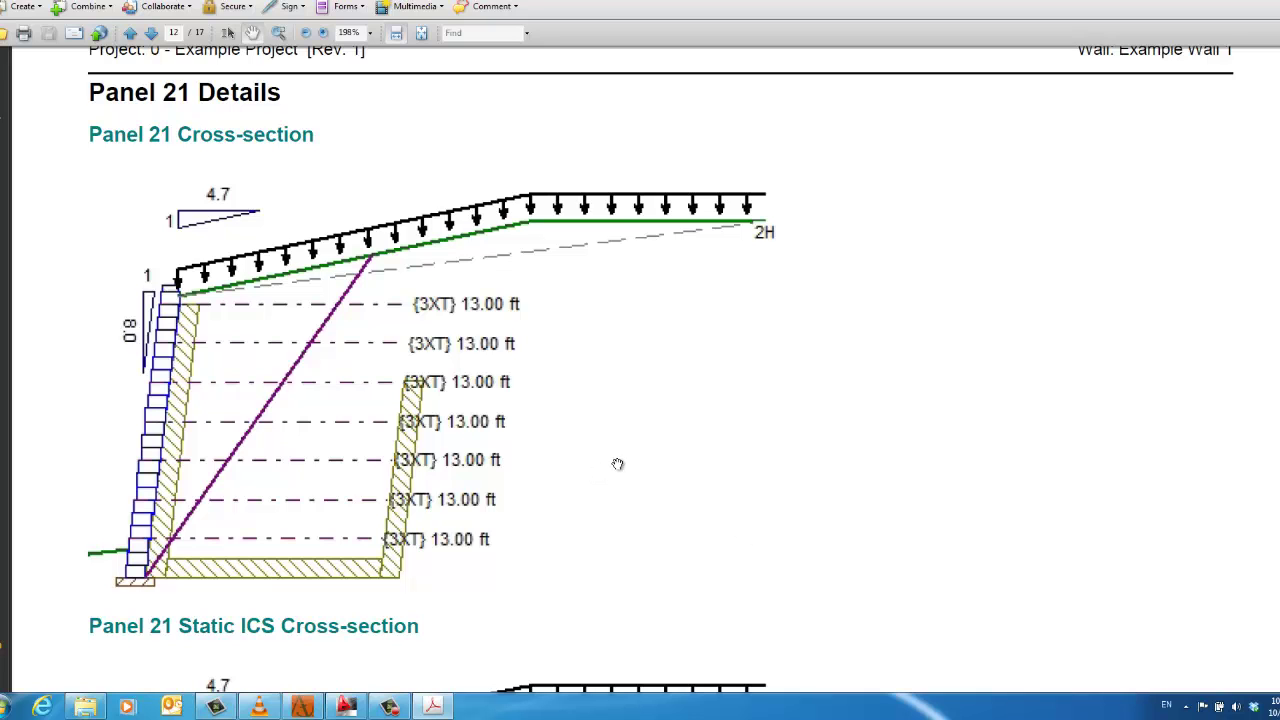
pyautogui.scroll(1, 637, 463)
pyautogui.scroll(-1, 635, 465)
pyautogui.scroll(-15, 635, 465)
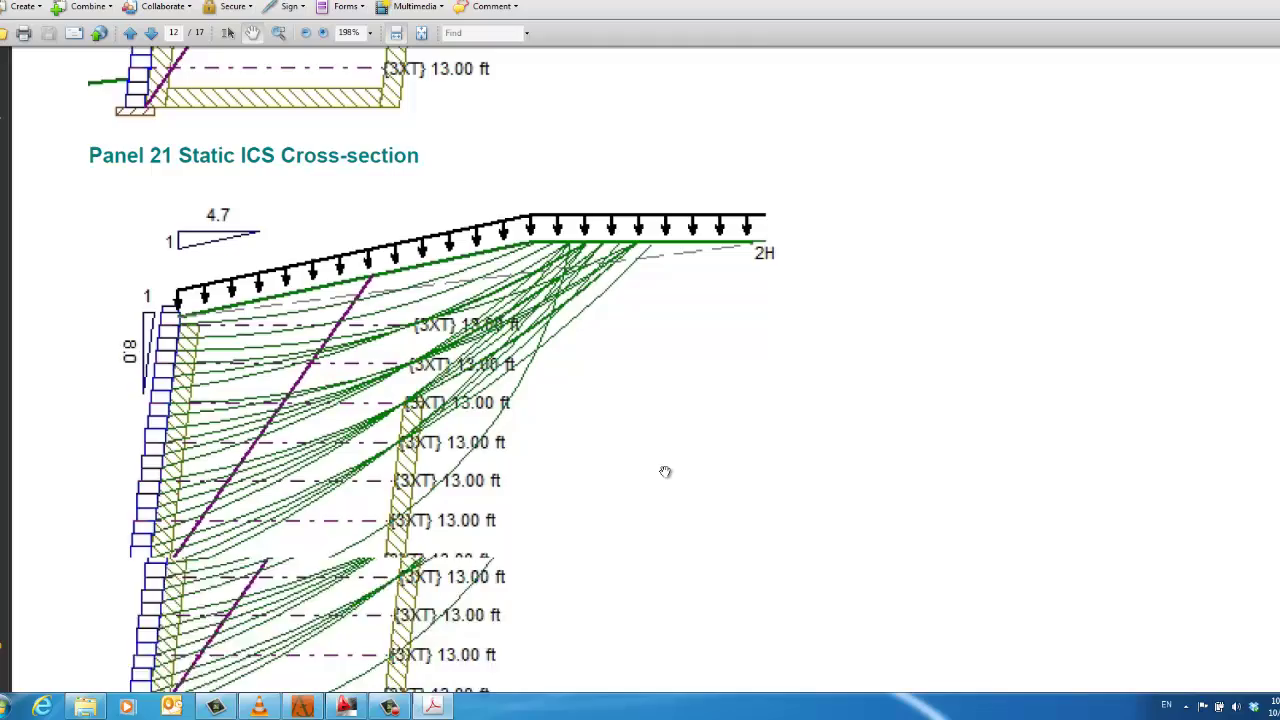
pyautogui.scroll(-20, 635, 465)
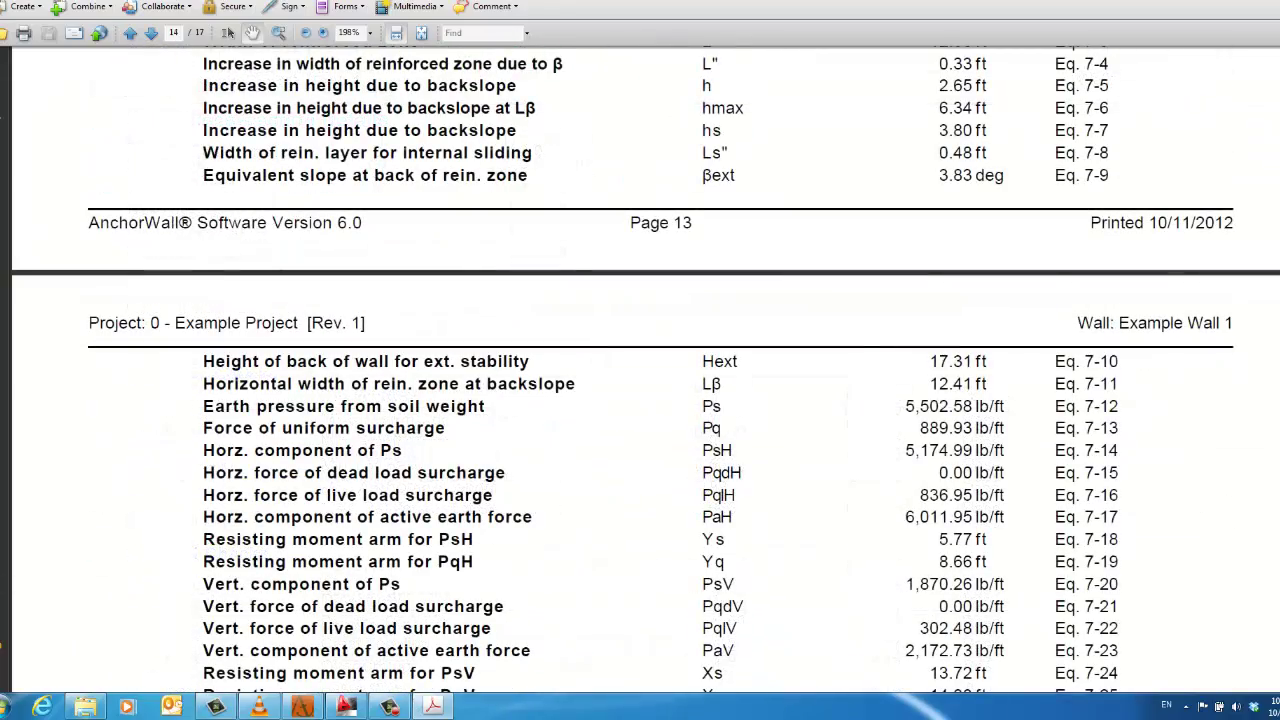
pyautogui.scroll(-1, 646, 369)
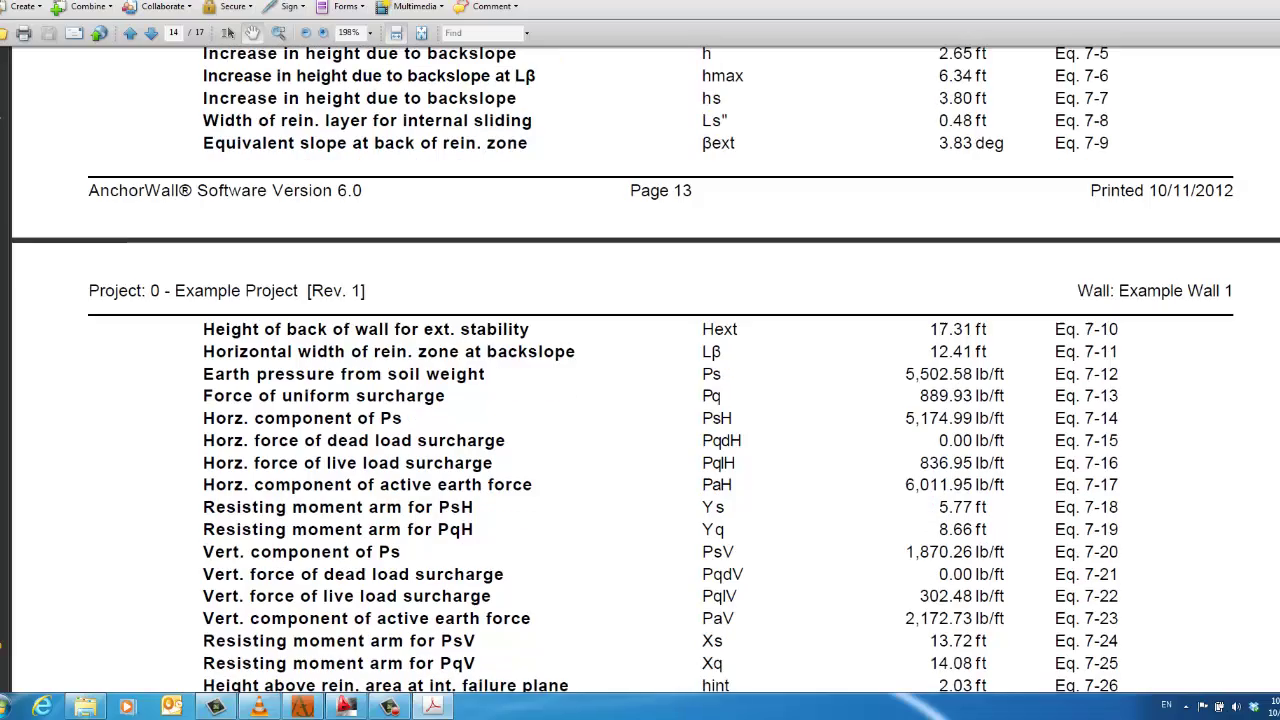
pyautogui.scroll(-6, 640, 400)
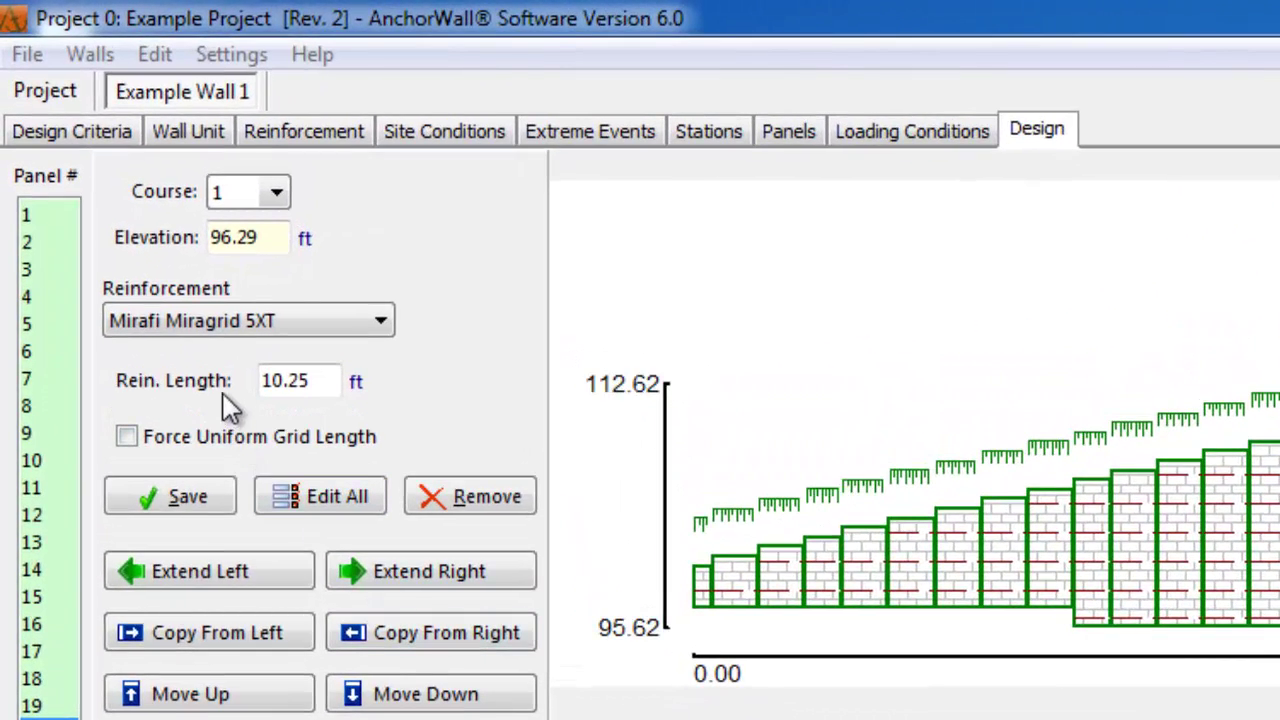
# Start the AutoCad export for Example Wall 1.
pyautogui.click(25, 56)
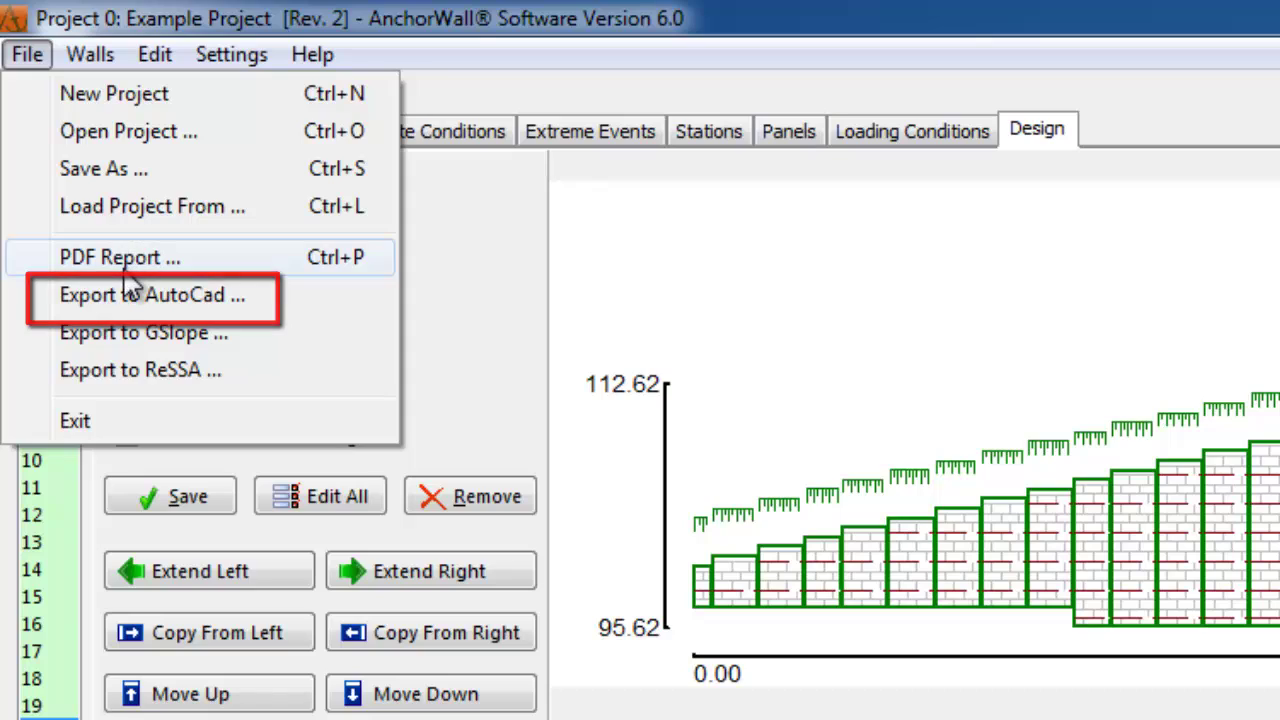
pyautogui.click(140, 298)
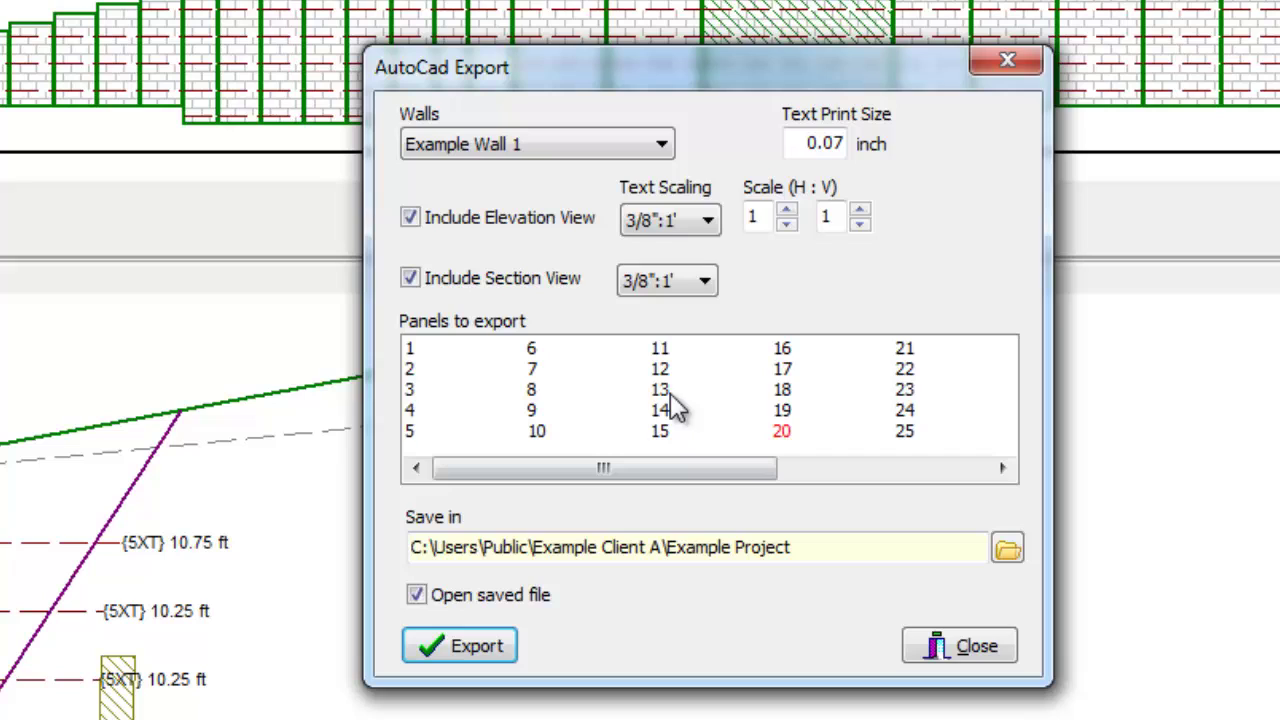
pyautogui.click(662, 145)
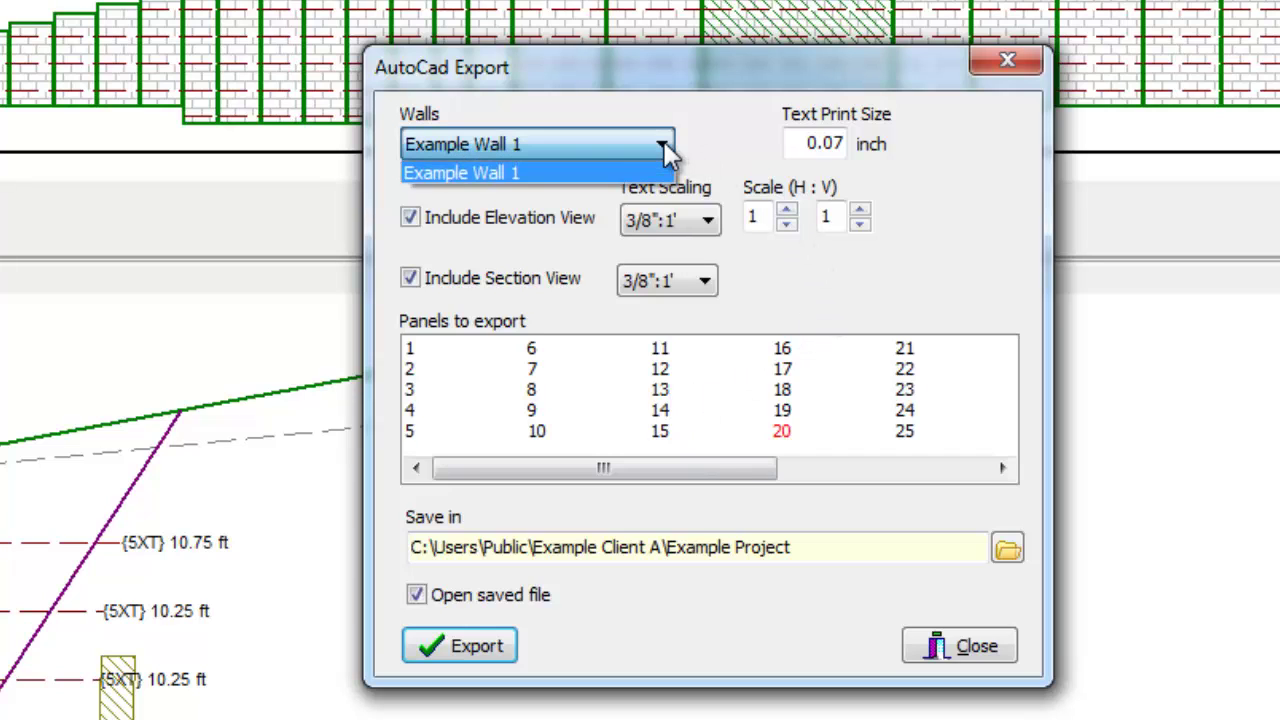
pyautogui.click(662, 145)
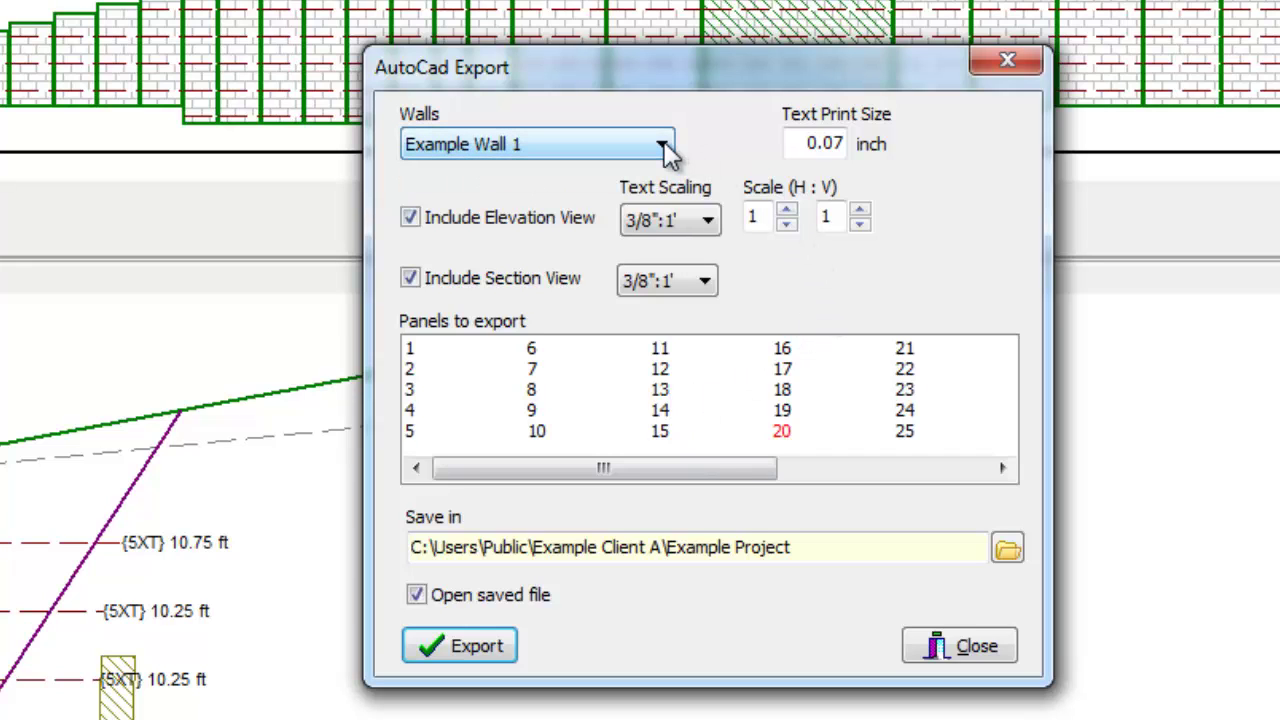
pyautogui.click(664, 145)
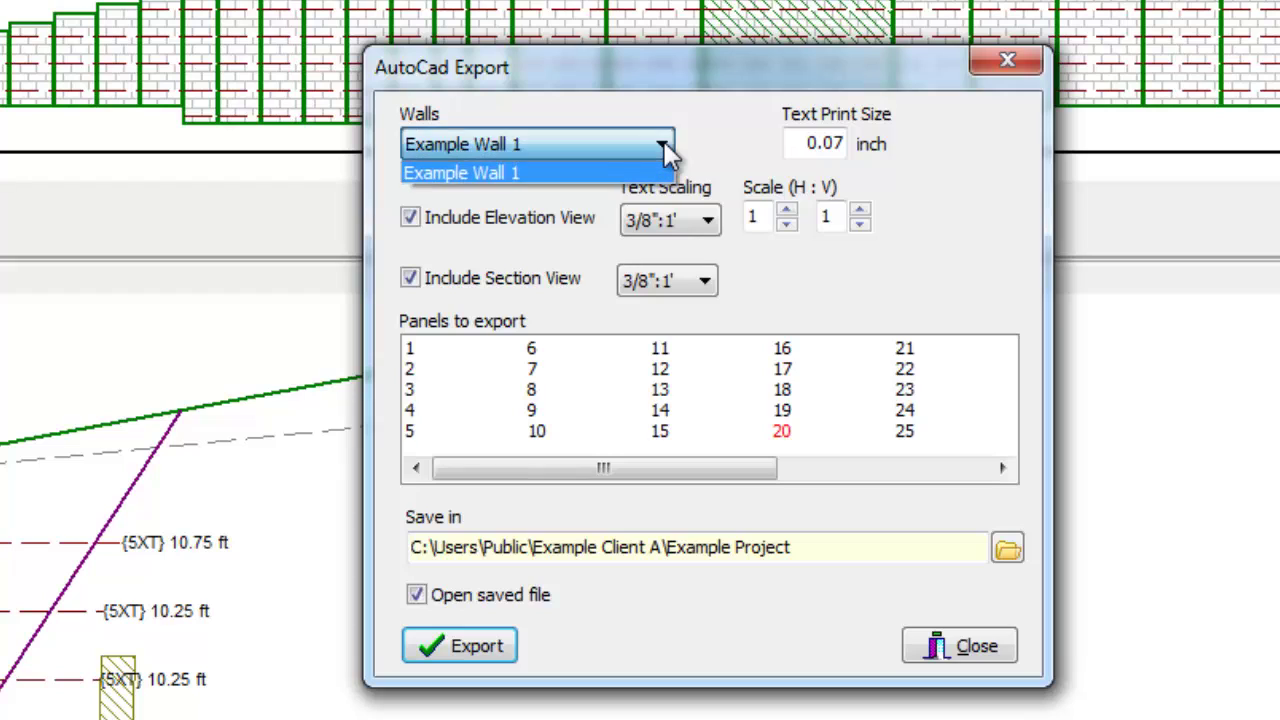
pyautogui.click(663, 141)
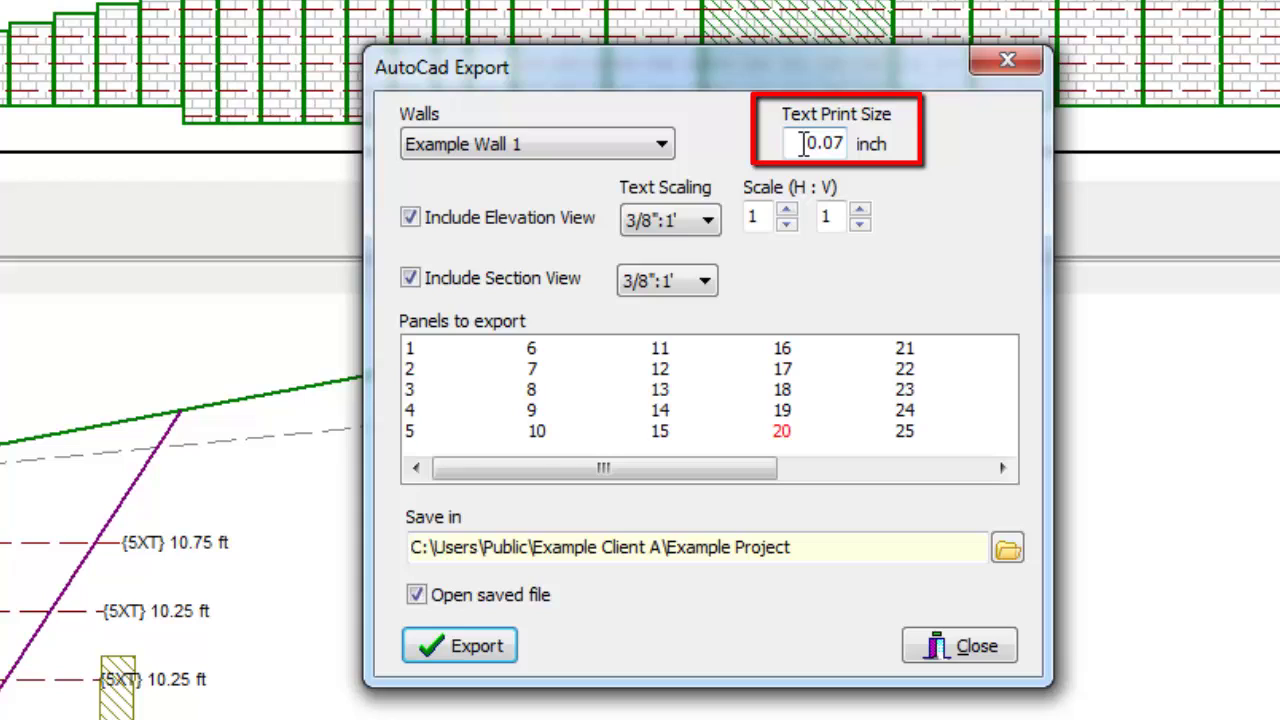
# Set Text Print Size to 0.08 and keep 3/8":1' elevation text scaling.
pyautogui.moveTo(804, 143); pyautogui.dragTo(903, 150)
pyautogui.write('0')
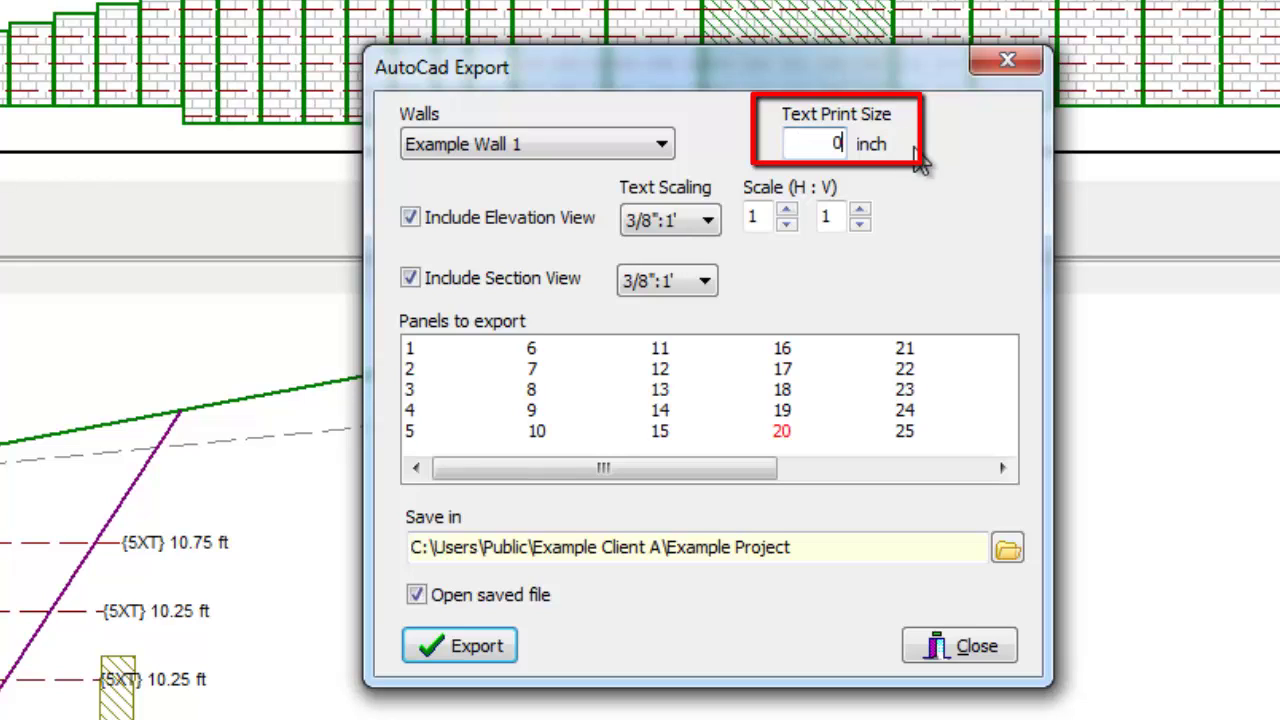
pyautogui.write('.08')
pyautogui.press('Tab')
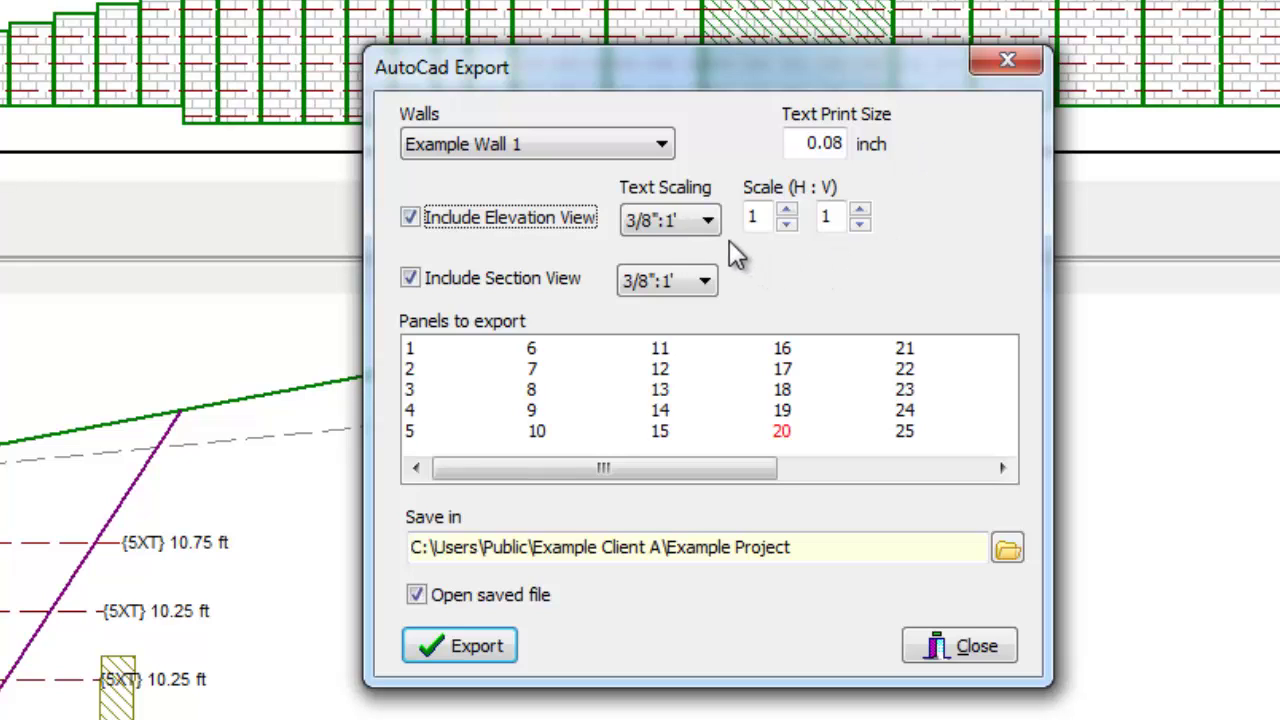
pyautogui.click(705, 220)
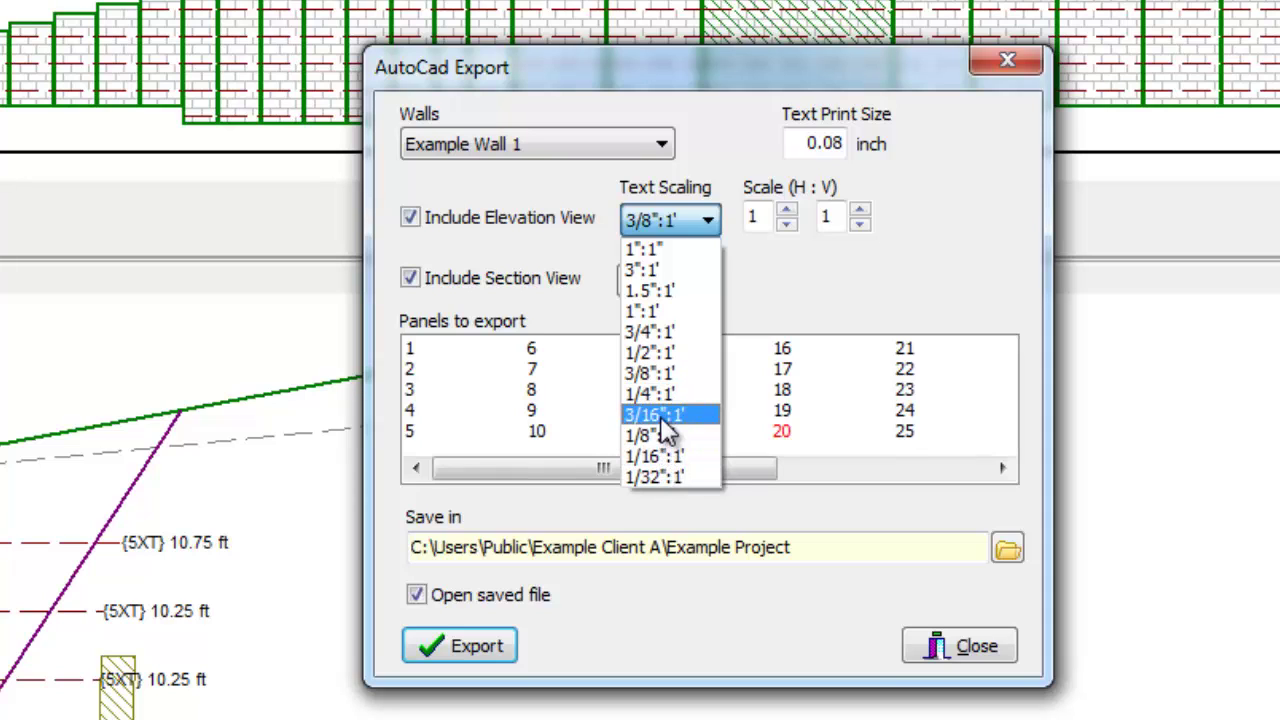
pyautogui.click(670, 373)
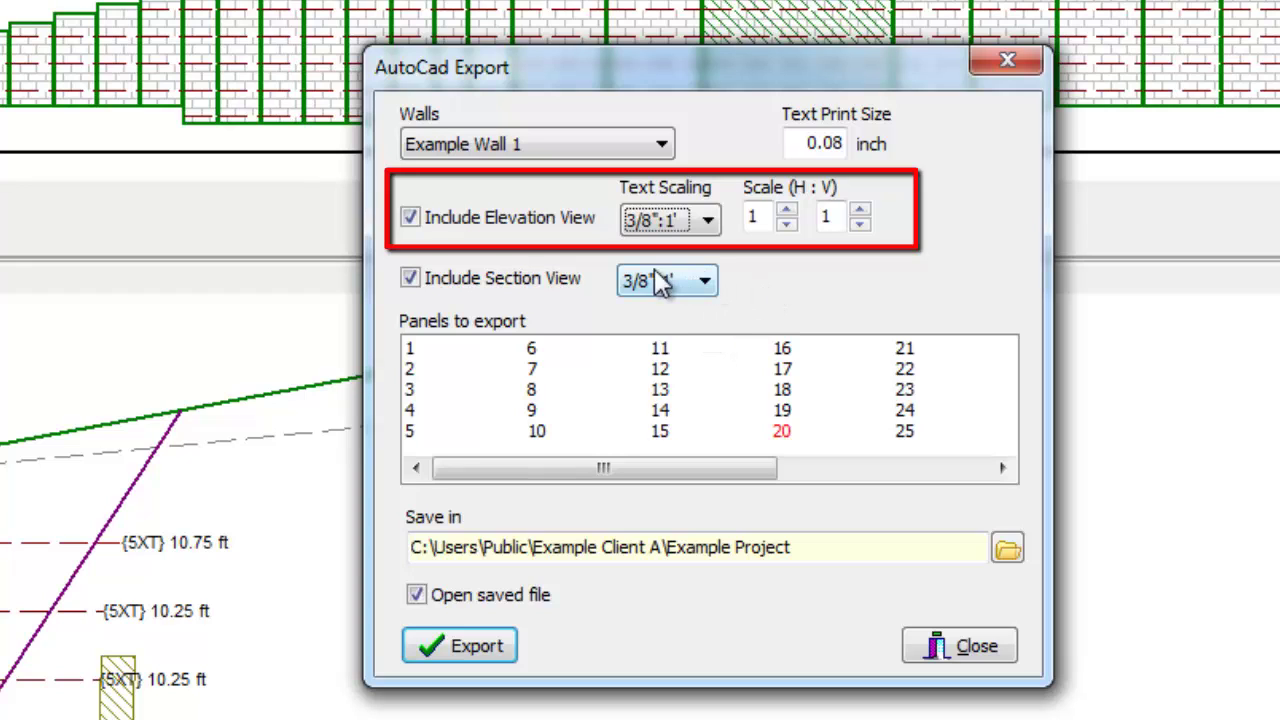
# Include the section view and export panels 20, 17 and 13.
pyautogui.click(411, 280)
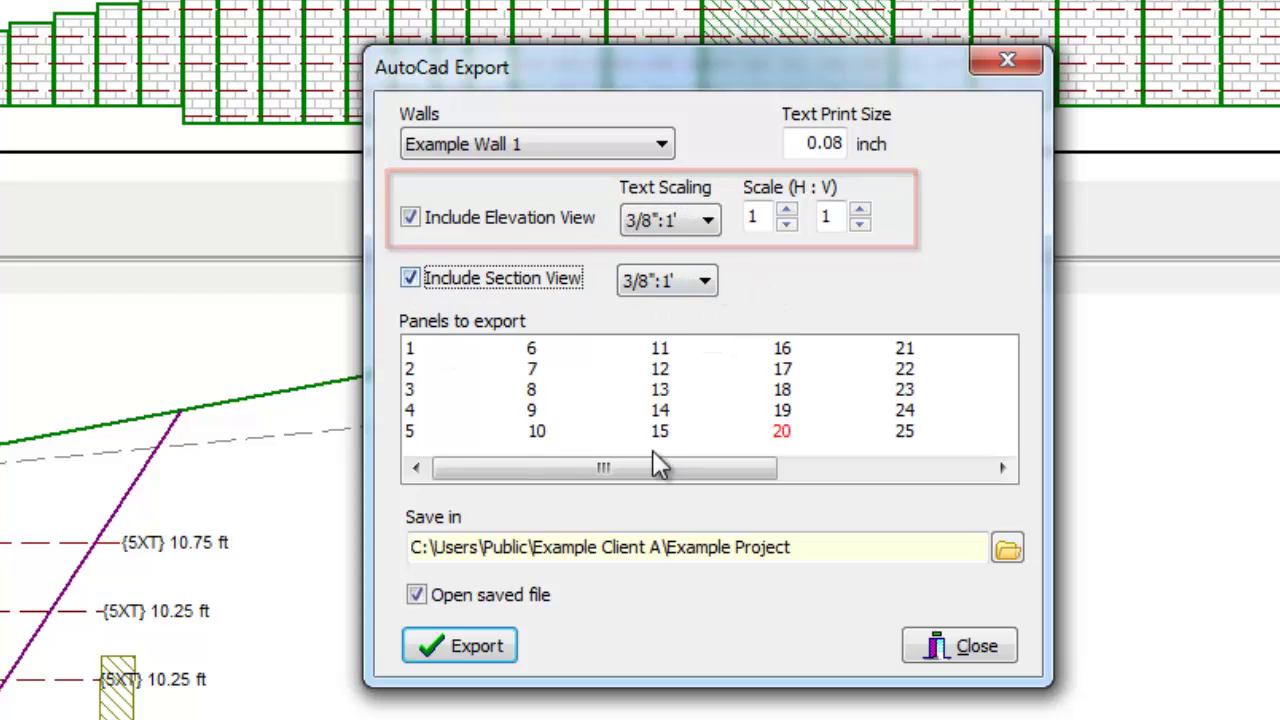
pyautogui.click(785, 433)
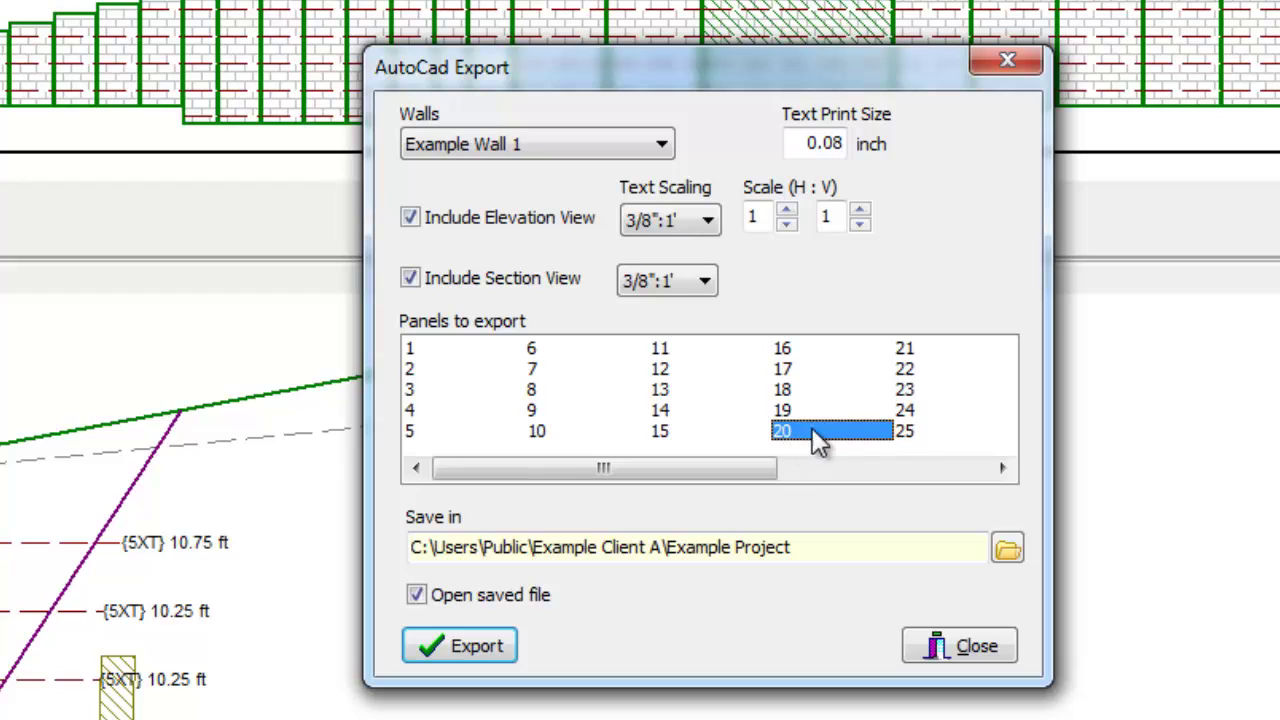
pyautogui.keyDown('ctrl'); pyautogui.click(791, 377); pyautogui.keyUp('ctrl')
pyautogui.keyDown('ctrl'); pyautogui.click(668, 392); pyautogui.keyUp('ctrl')
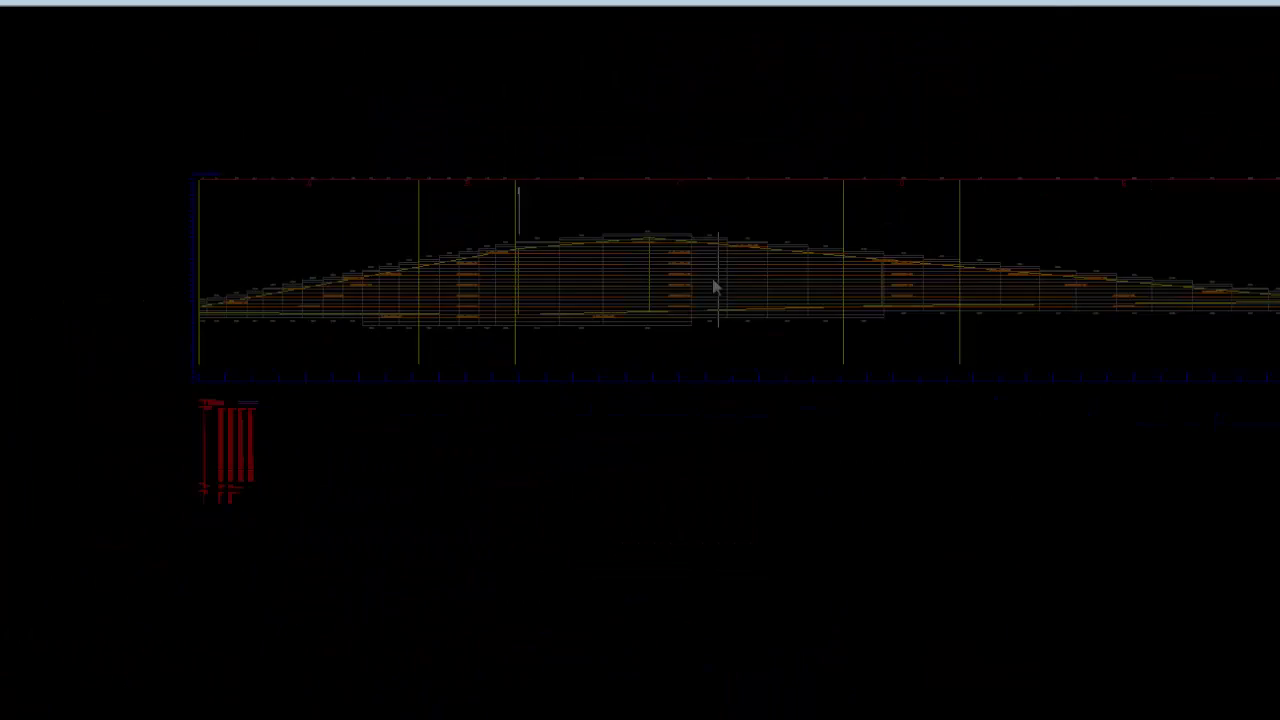
# Zoom and pan across the exported section and elevation DXF drawings to inspect them.
pyautogui.scroll(2, 660, 285)
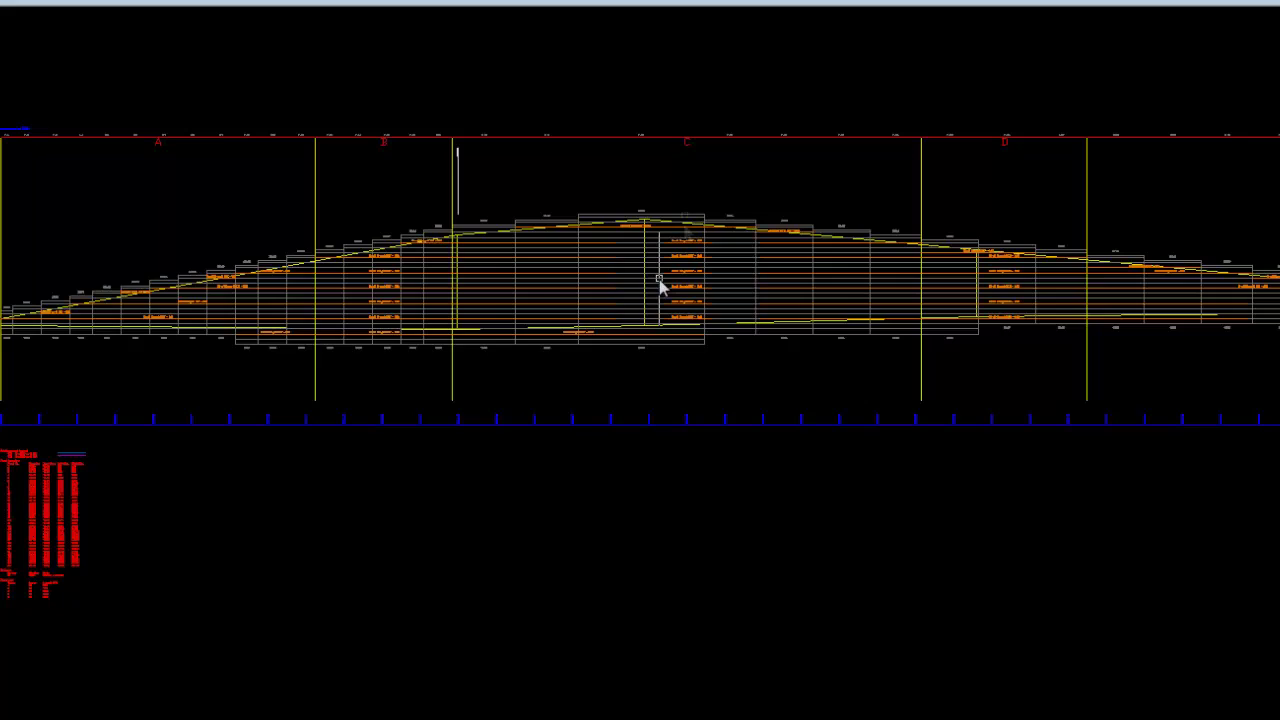
pyautogui.scroll(3, 126, 271)
pyautogui.scroll(2, 403, 255)
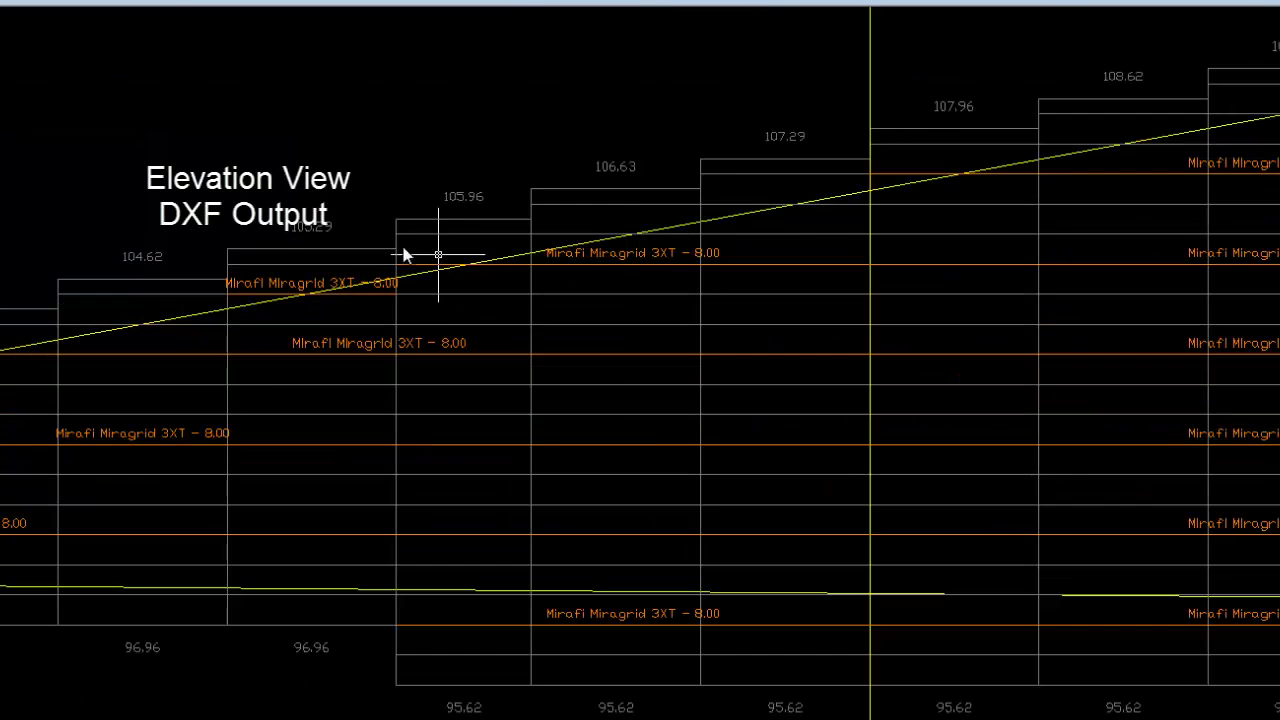
pyautogui.scroll(-6, 294, 280)
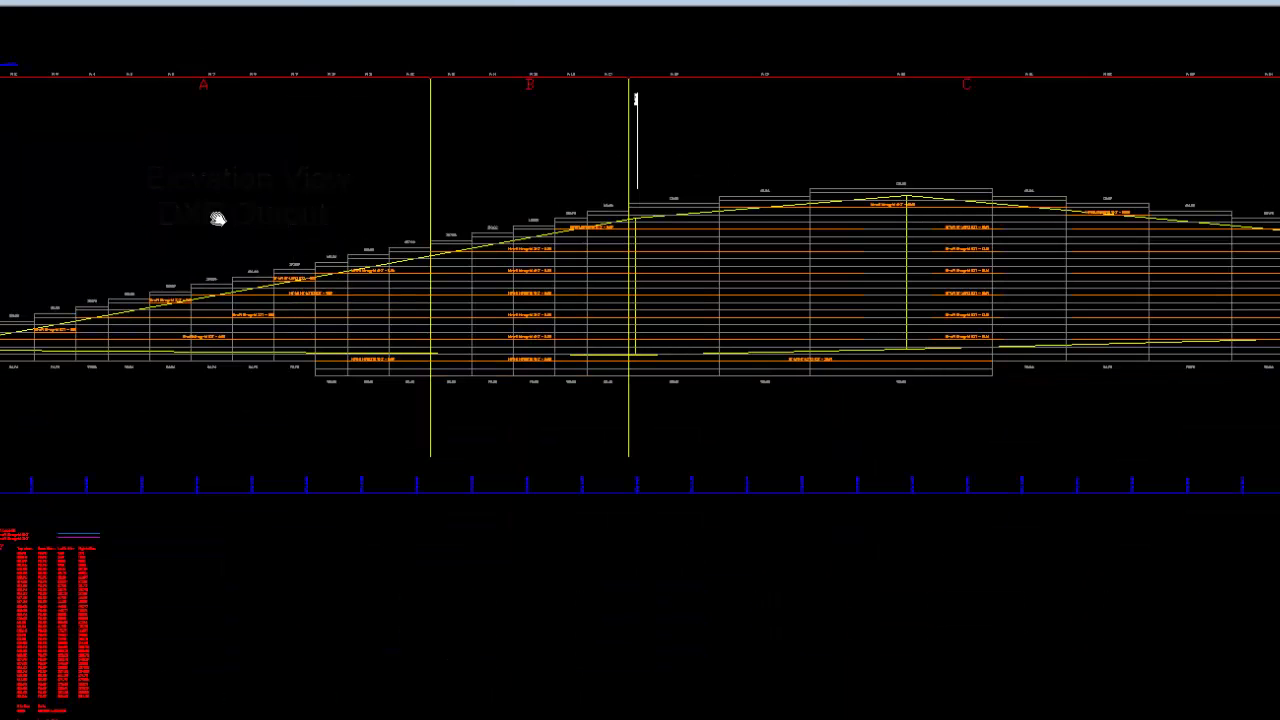
pyautogui.hscroll(-2, 609, 251)
pyautogui.hscroll(9, 806, 269)
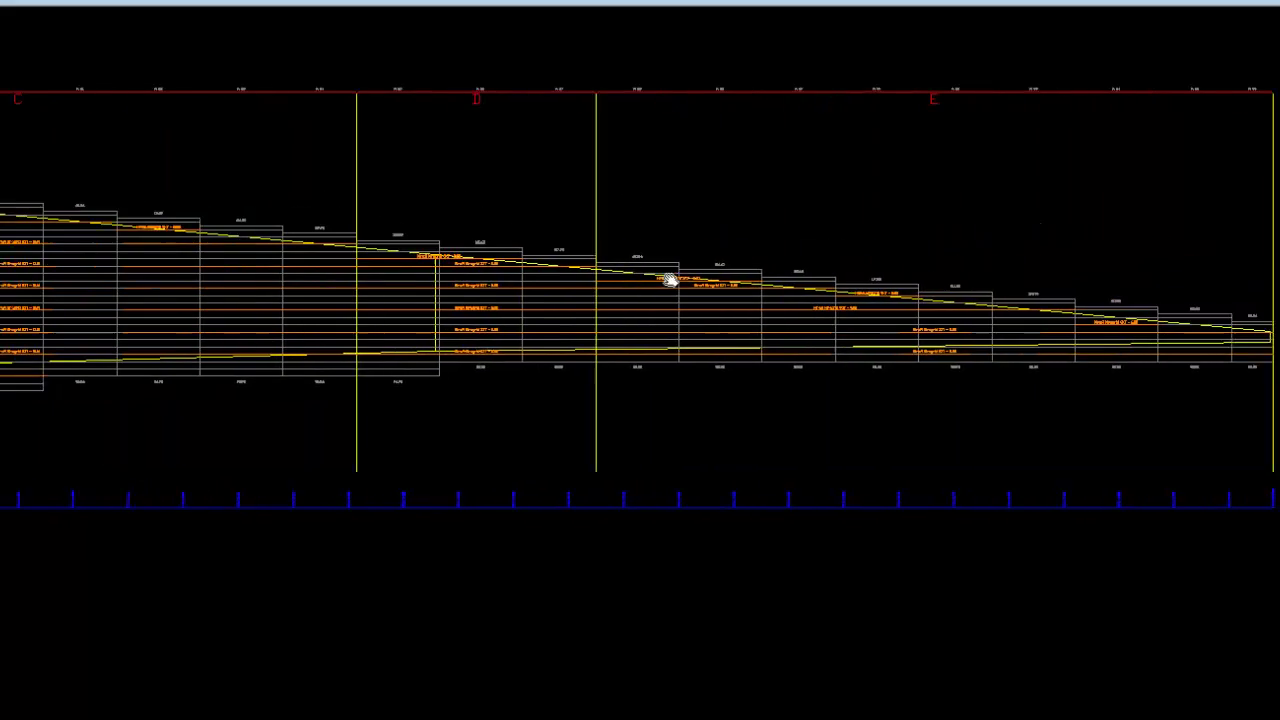
pyautogui.hscroll(2, 871, 283)
pyautogui.hscroll(-8, 1137, 277)
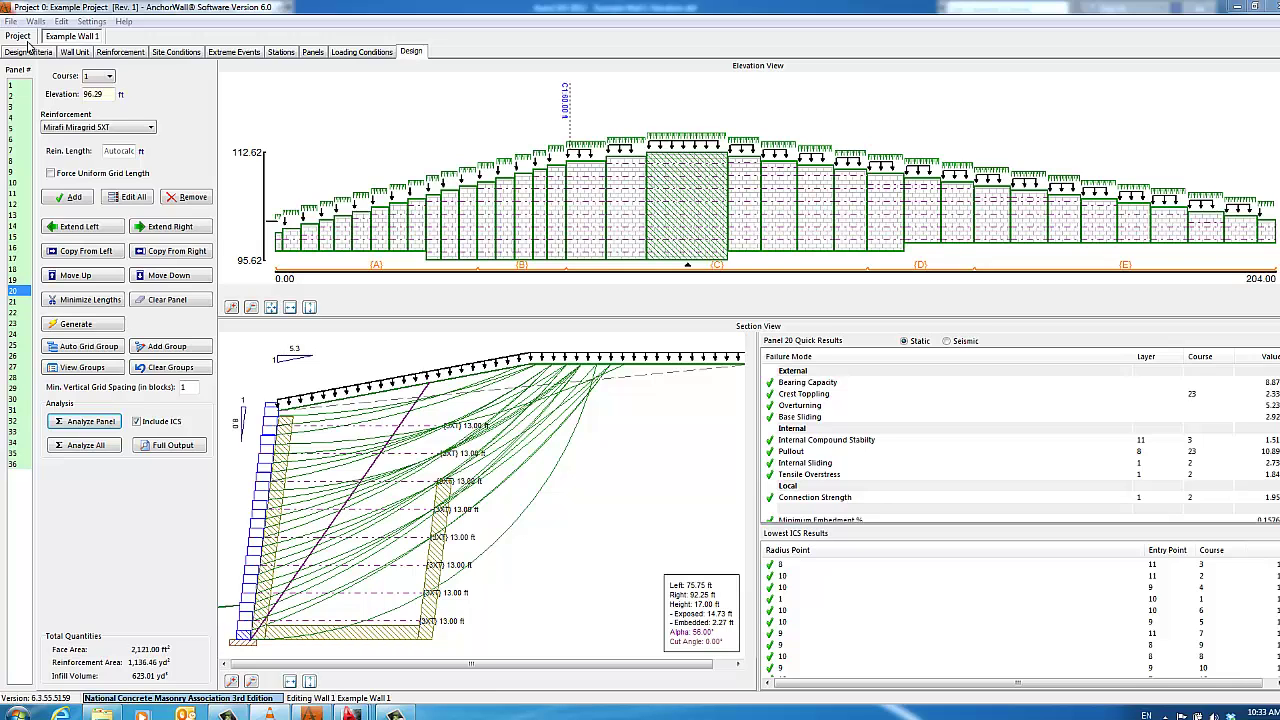
# Go to the Project tab's wall and revision management page.
pyautogui.click(18, 37)
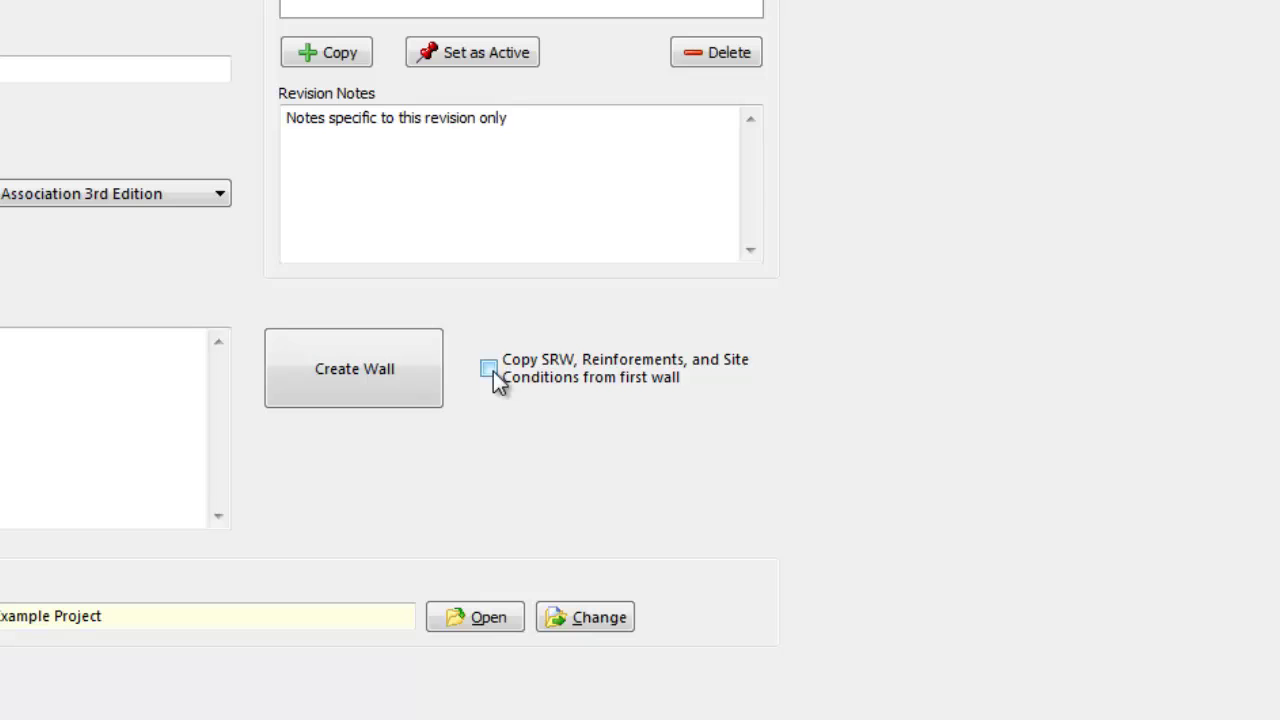
# Create a new wall named 'Example Wall 2'.
pyautogui.click(346, 364)
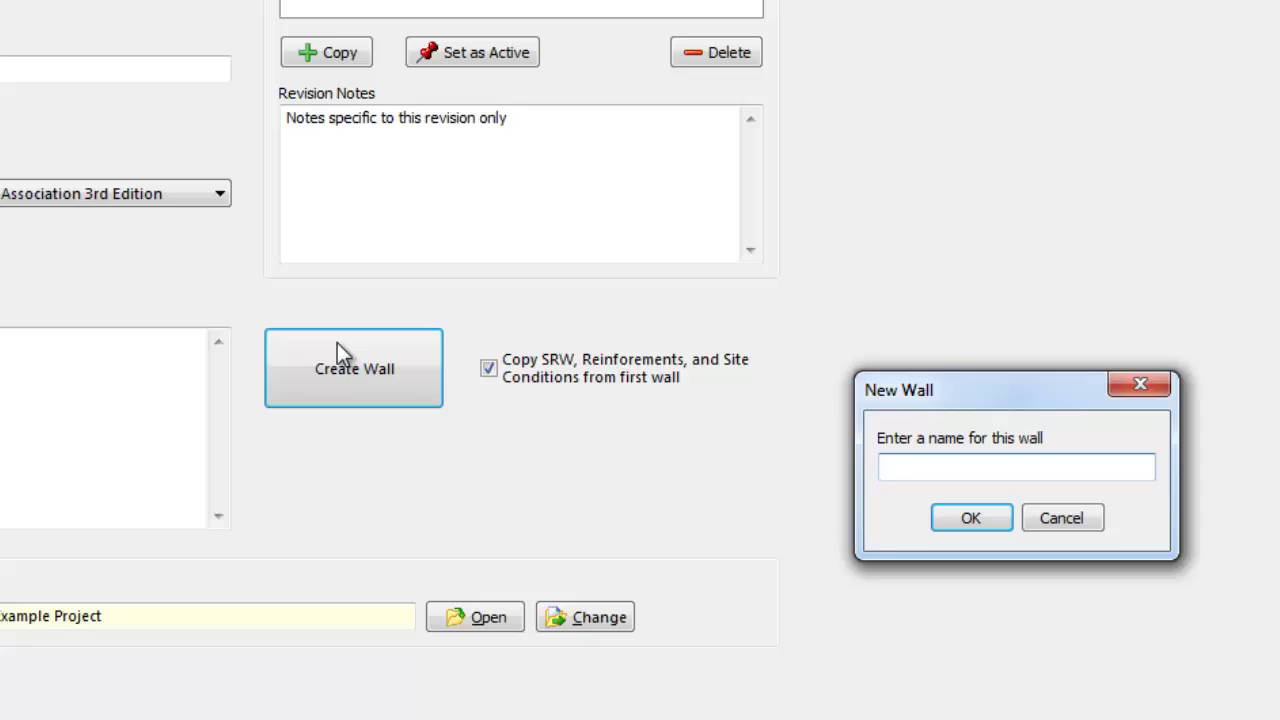
pyautogui.write('Example Wall')
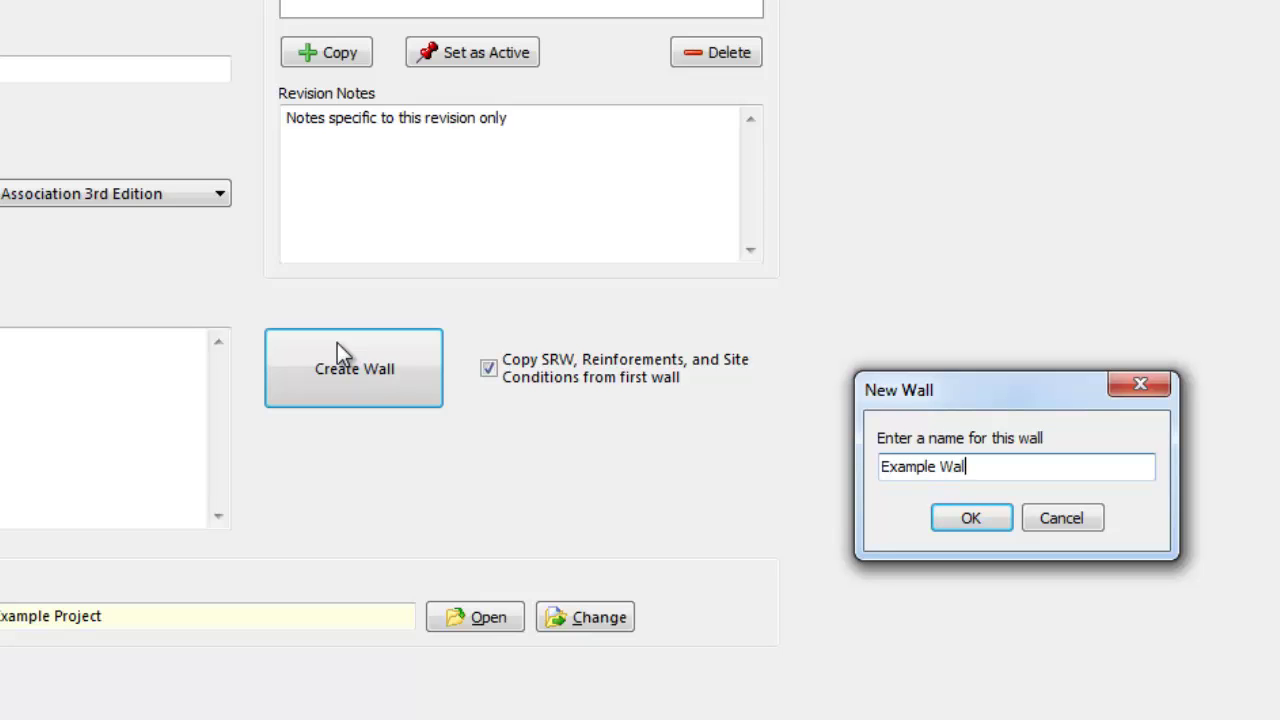
pyautogui.write(' 2')
pyautogui.click(972, 516)
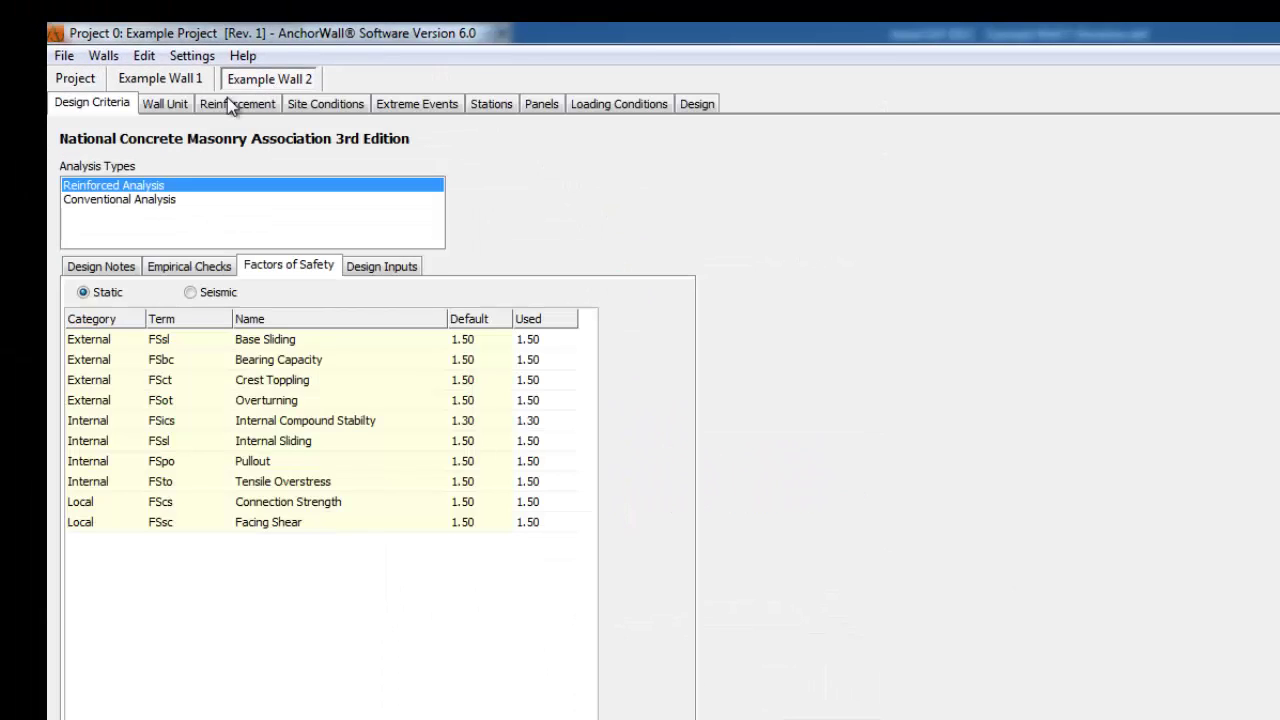
# Review Example Wall 2's inherited settings, then show Example Wall 1's design results.
pyautogui.click(165, 103)
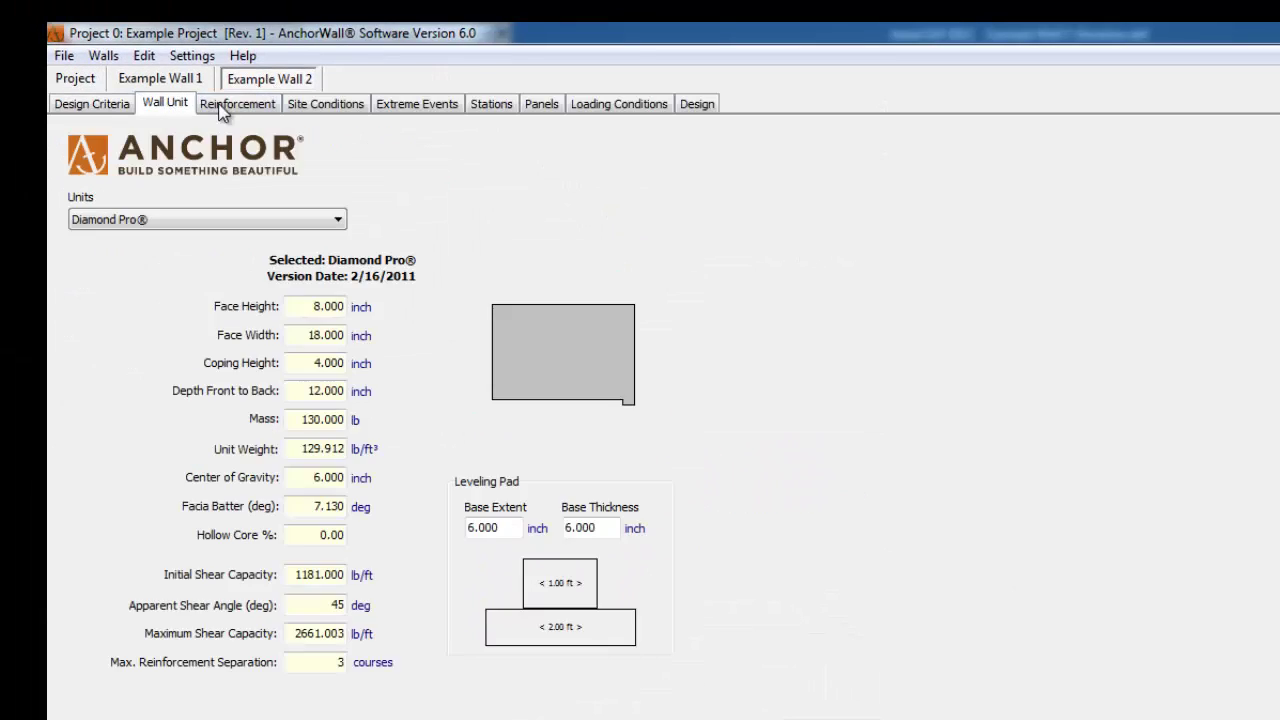
pyautogui.click(222, 108)
pyautogui.click(323, 104)
pyautogui.click(497, 105)
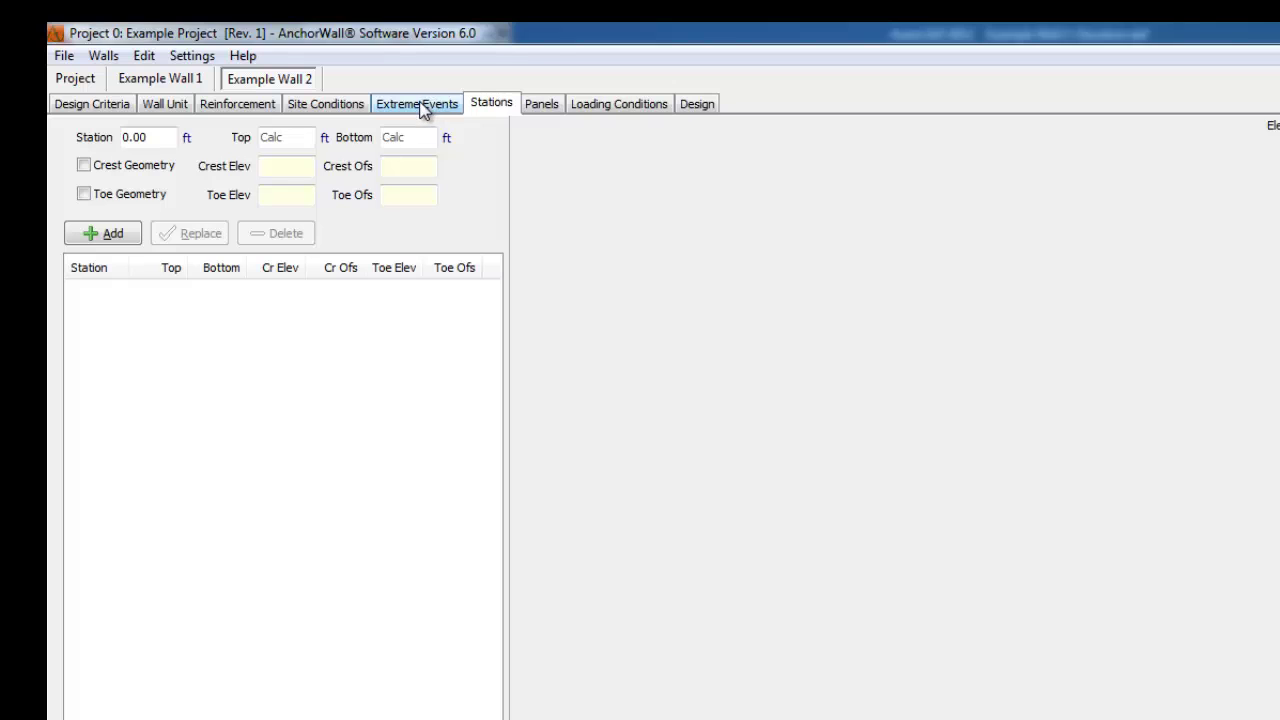
pyautogui.click(420, 106)
pyautogui.click(328, 106)
pyautogui.click(243, 102)
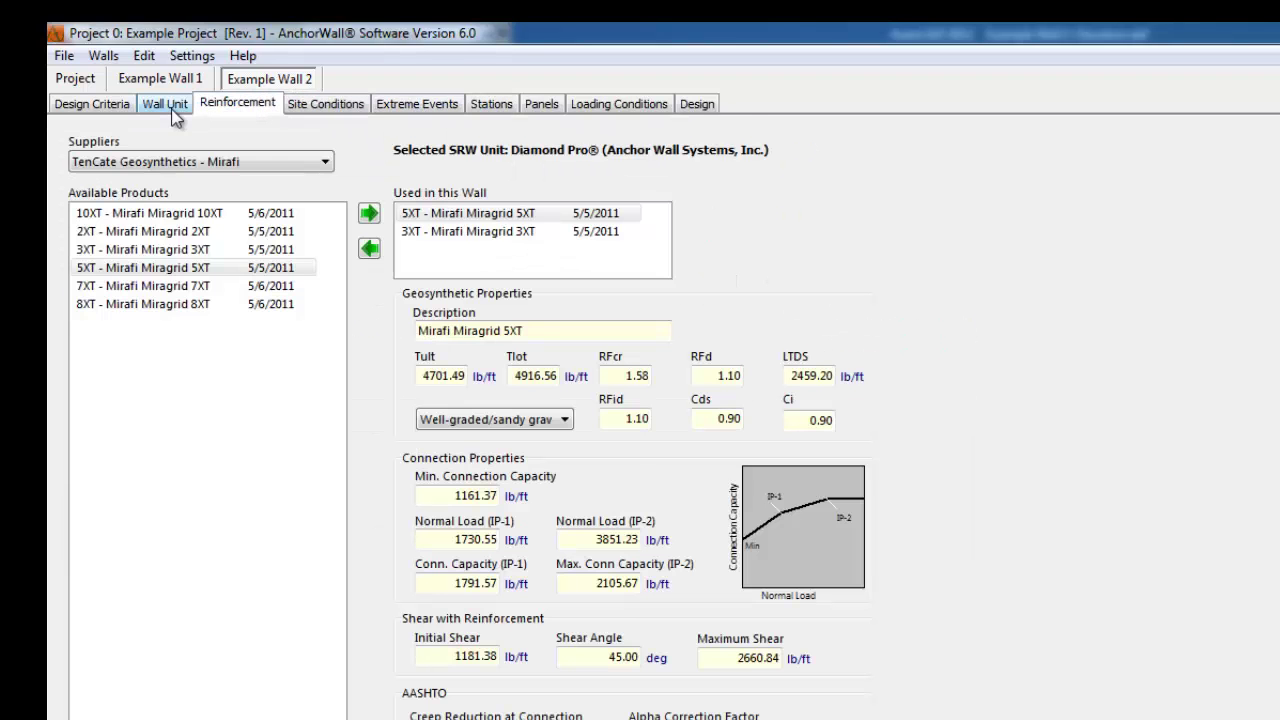
pyautogui.click(166, 108)
pyautogui.click(84, 108)
pyautogui.click(130, 82)
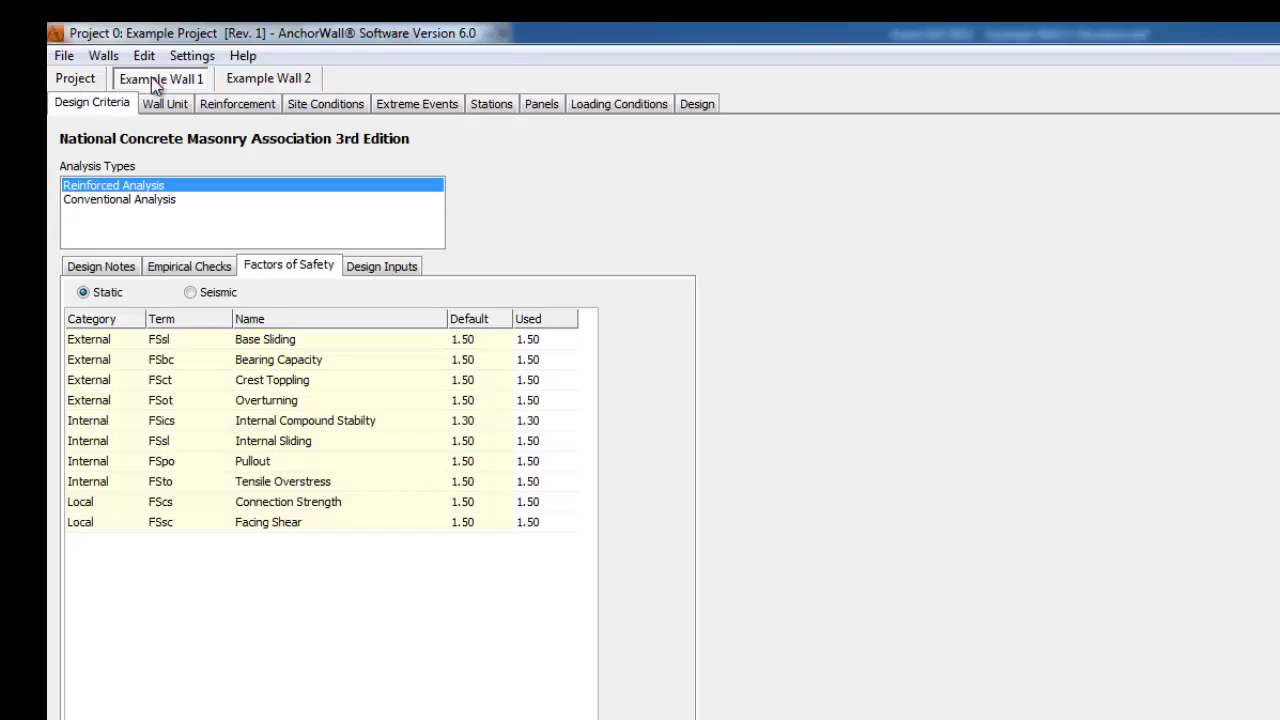
pyautogui.click(692, 108)
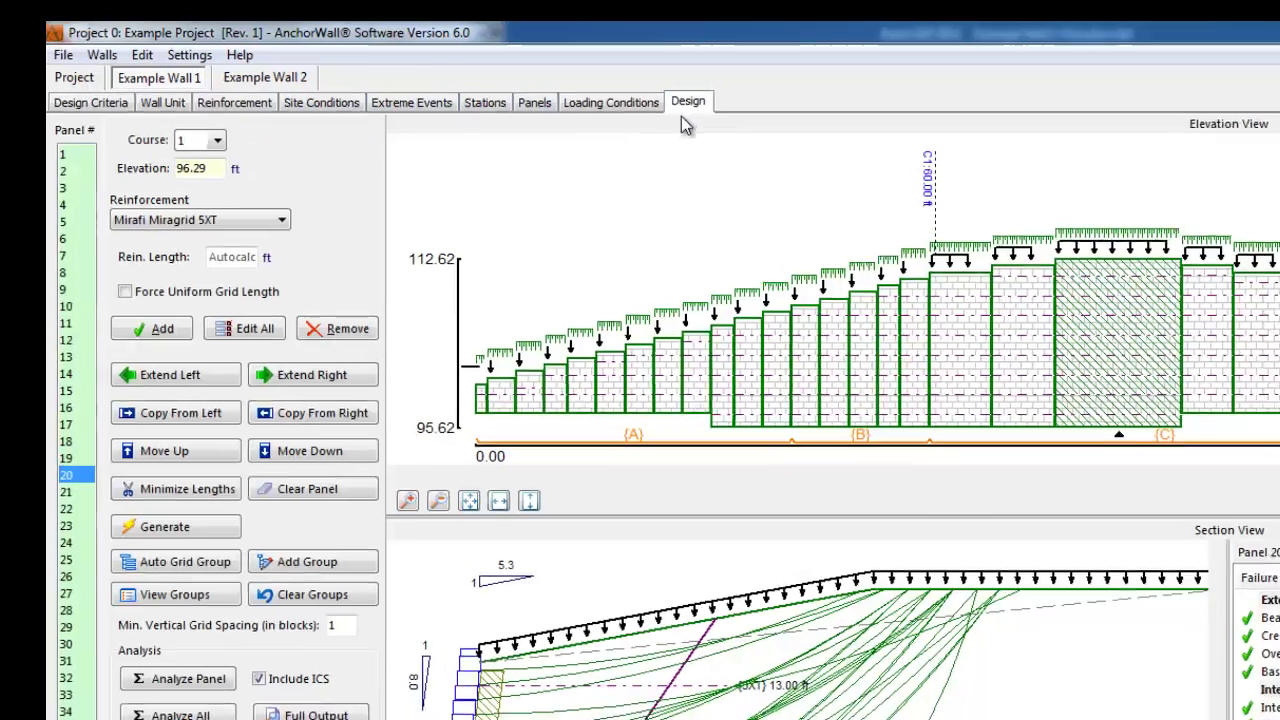